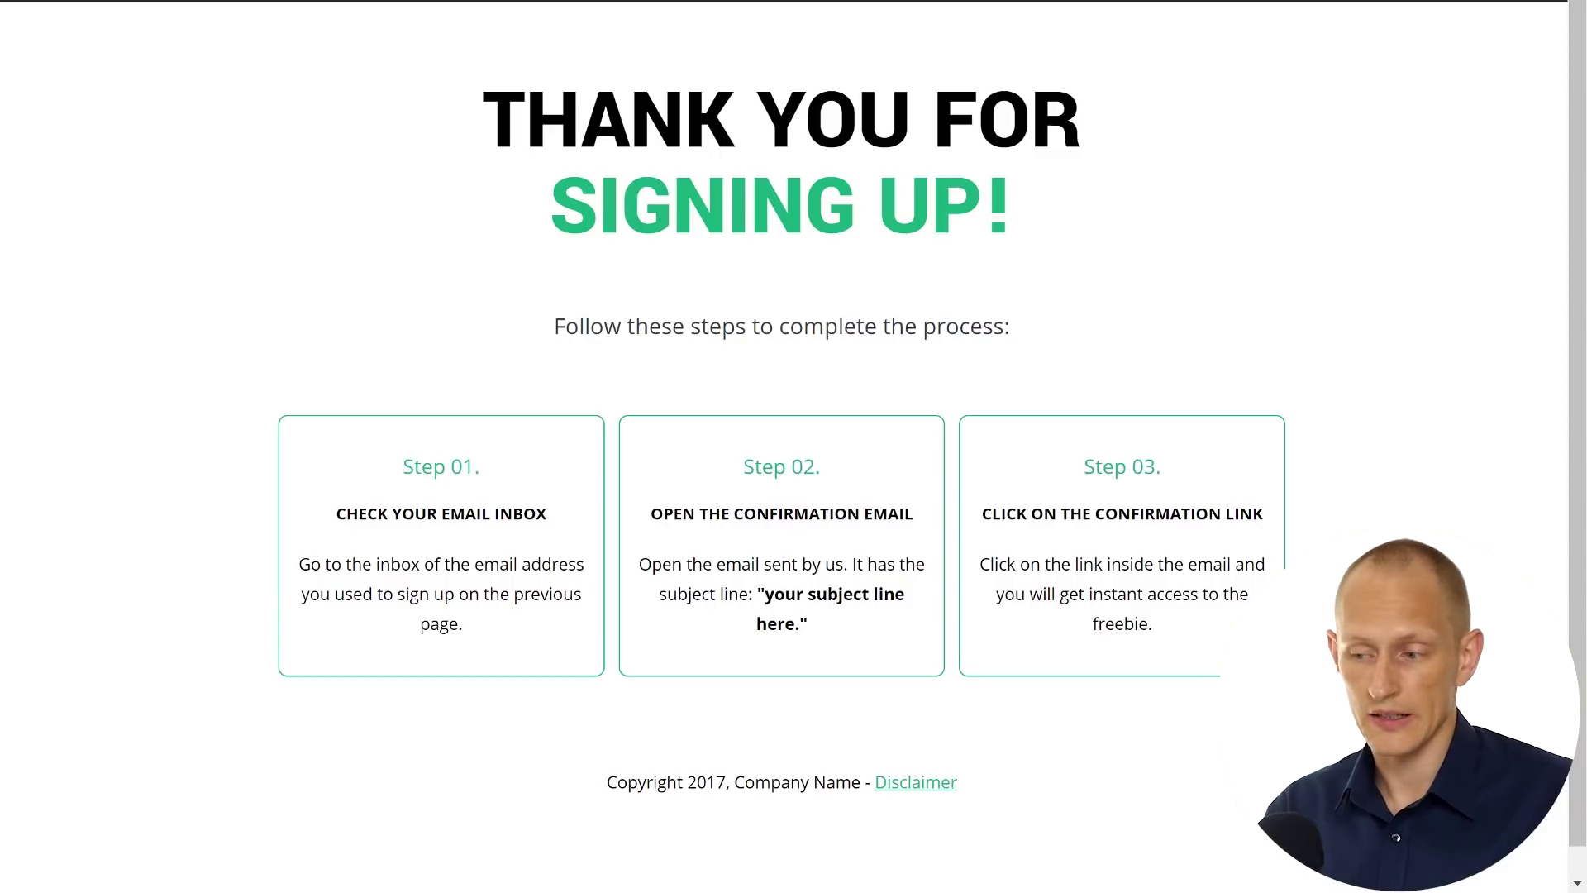
# Preview the Atomic download and video sales pages, scrolling through to the webinar registration page.
pyautogui.hotkey('ctrl', 'Tab')
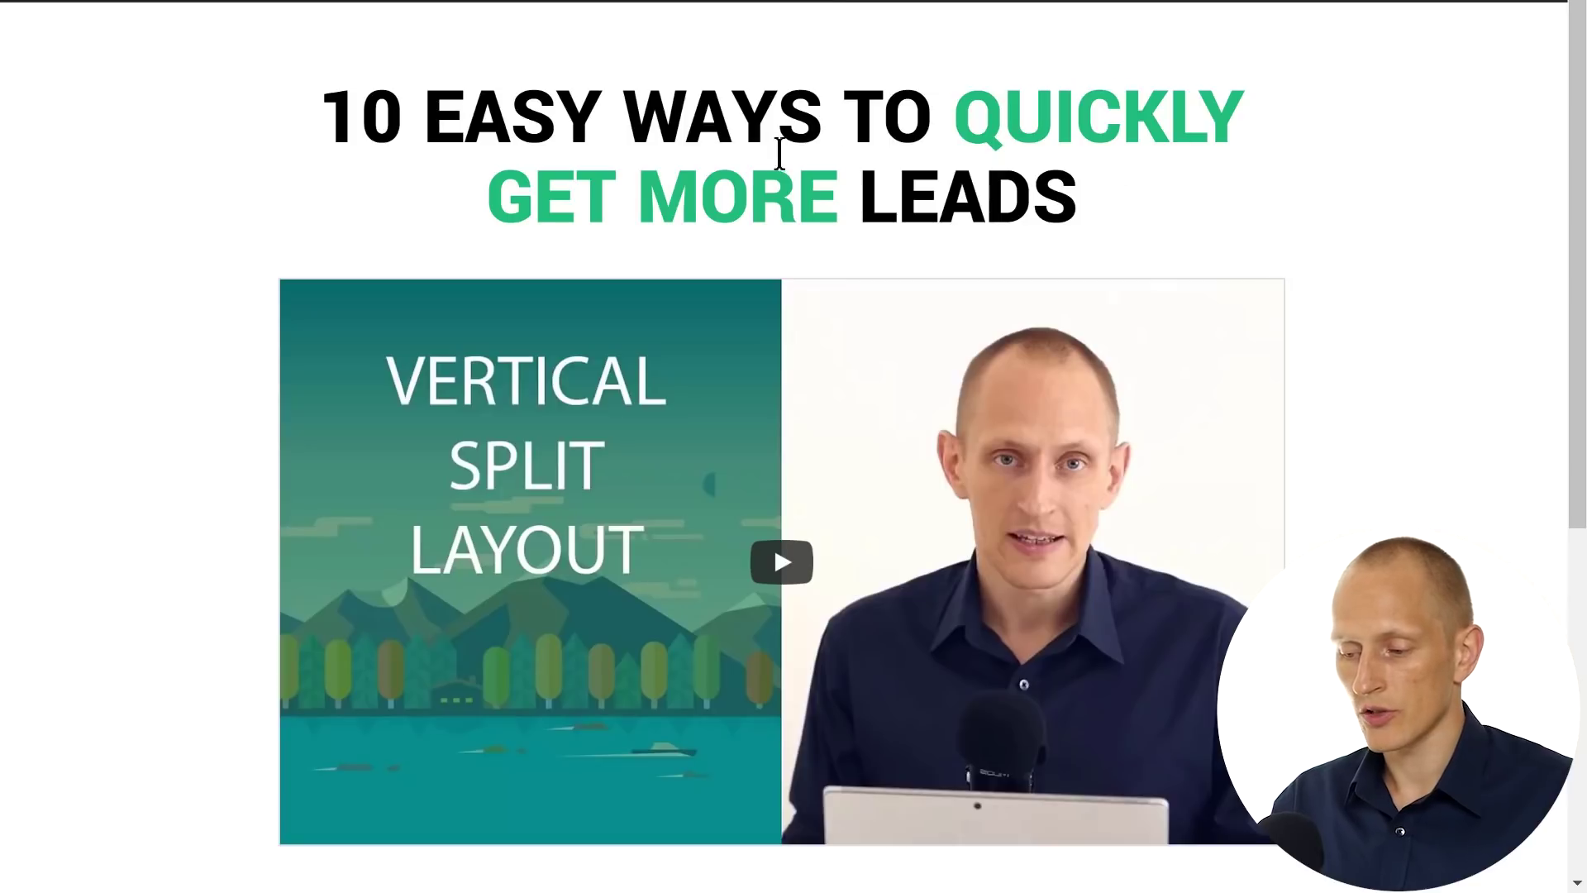
pyautogui.moveTo(1577, 186); pyautogui.dragTo(1212, 471)
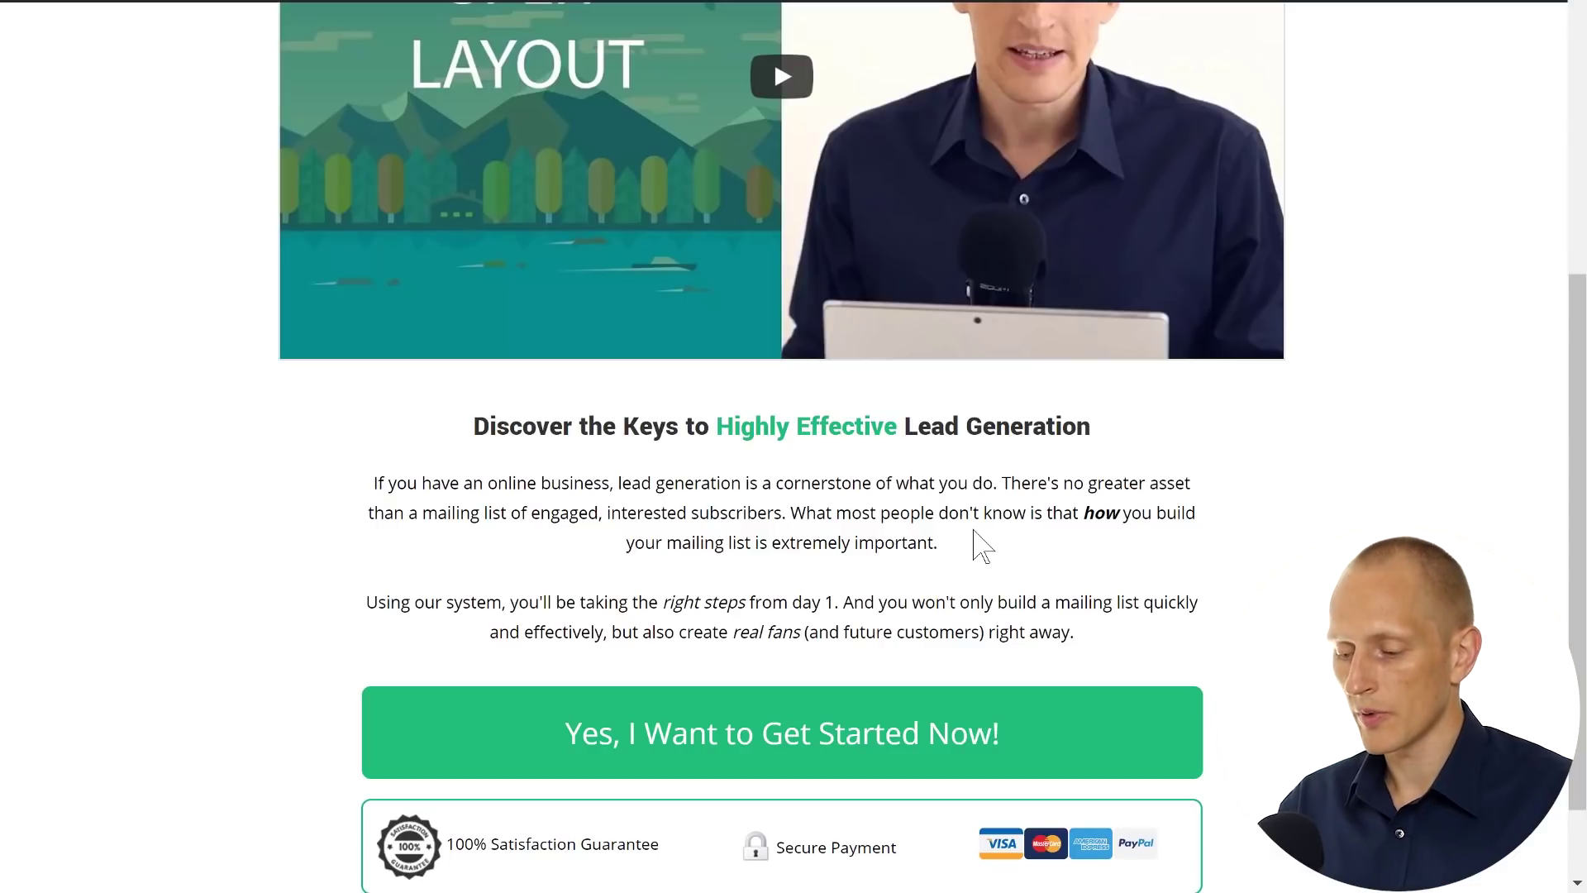
pyautogui.scroll(-2, 975, 545)
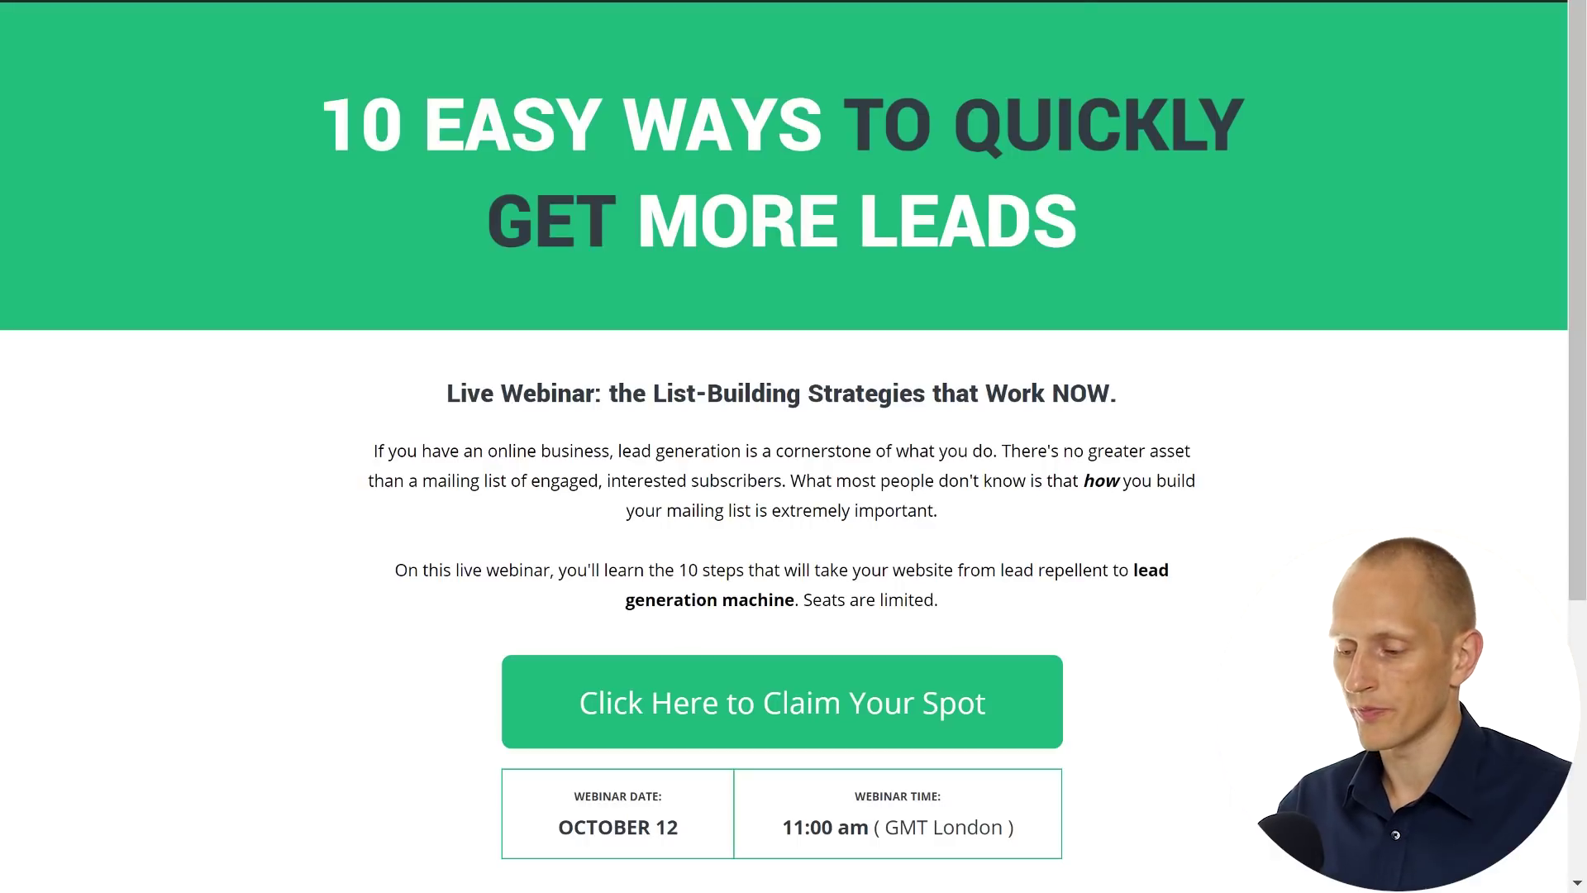
# Try the 'Click Here to Claim Your Spot' seat-reservation popup, close it, and scroll the registration page.
pyautogui.moveTo(1579, 212); pyautogui.dragTo(1578, 481)
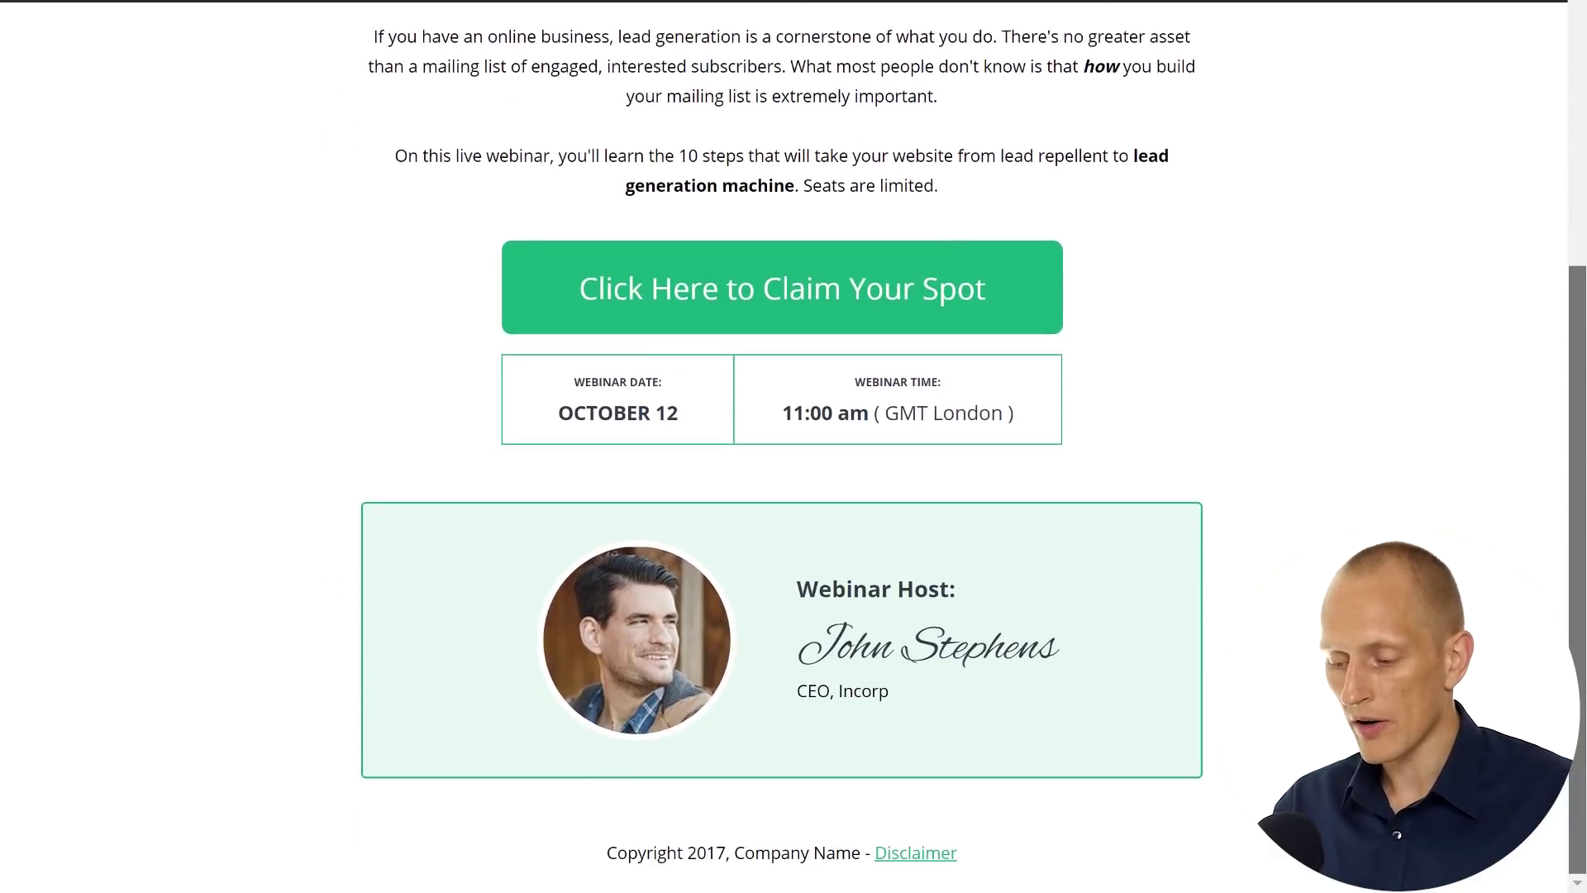
pyautogui.scroll(5, 583, 83)
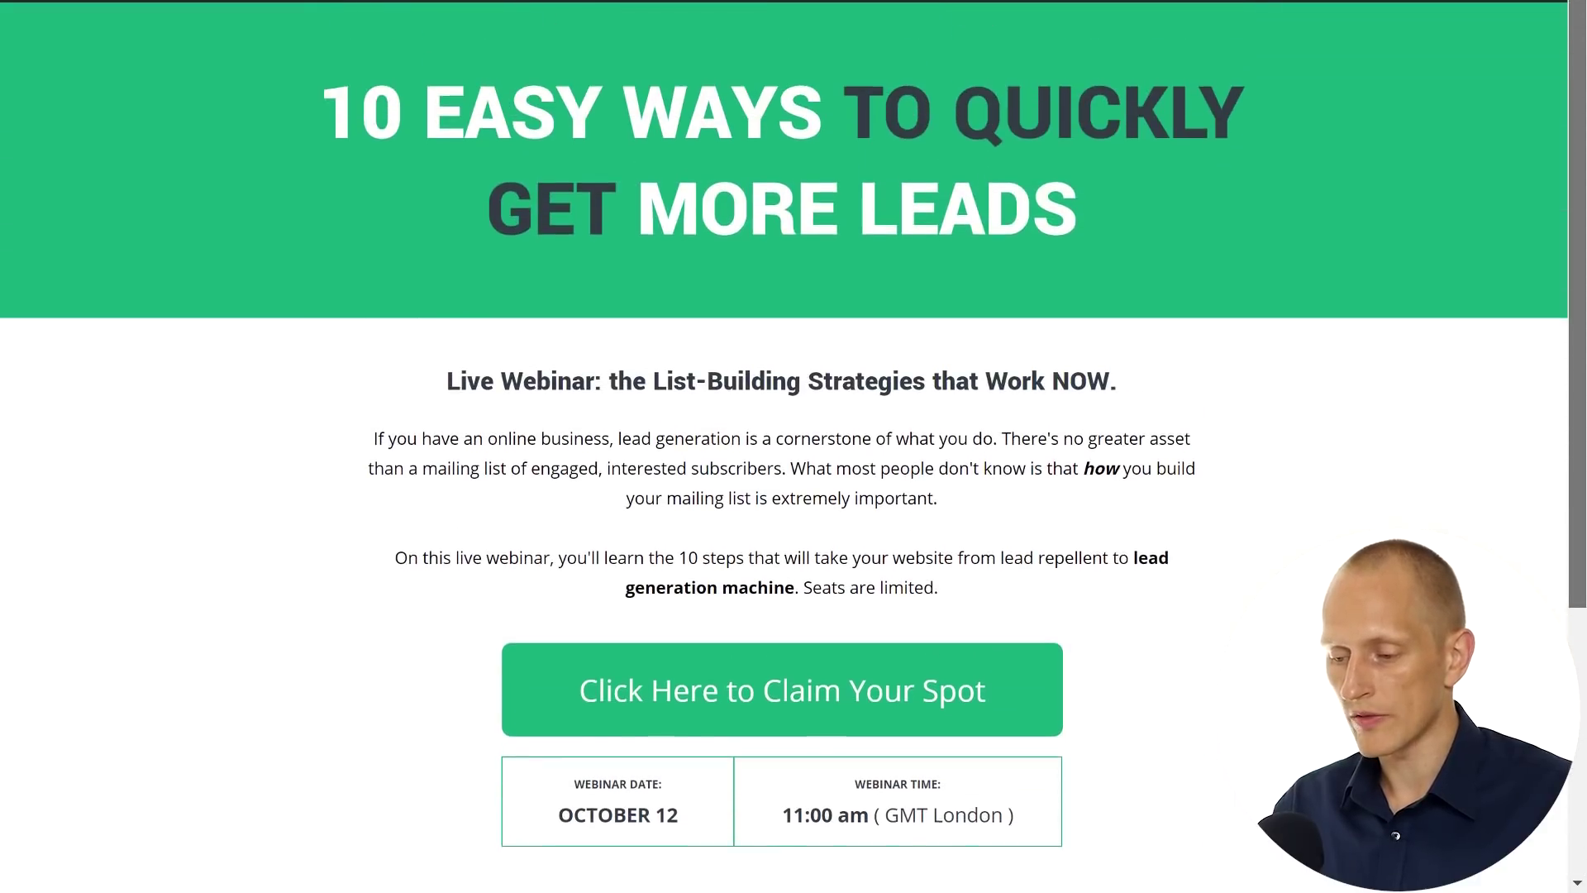
pyautogui.scroll(-3, 1025, 146)
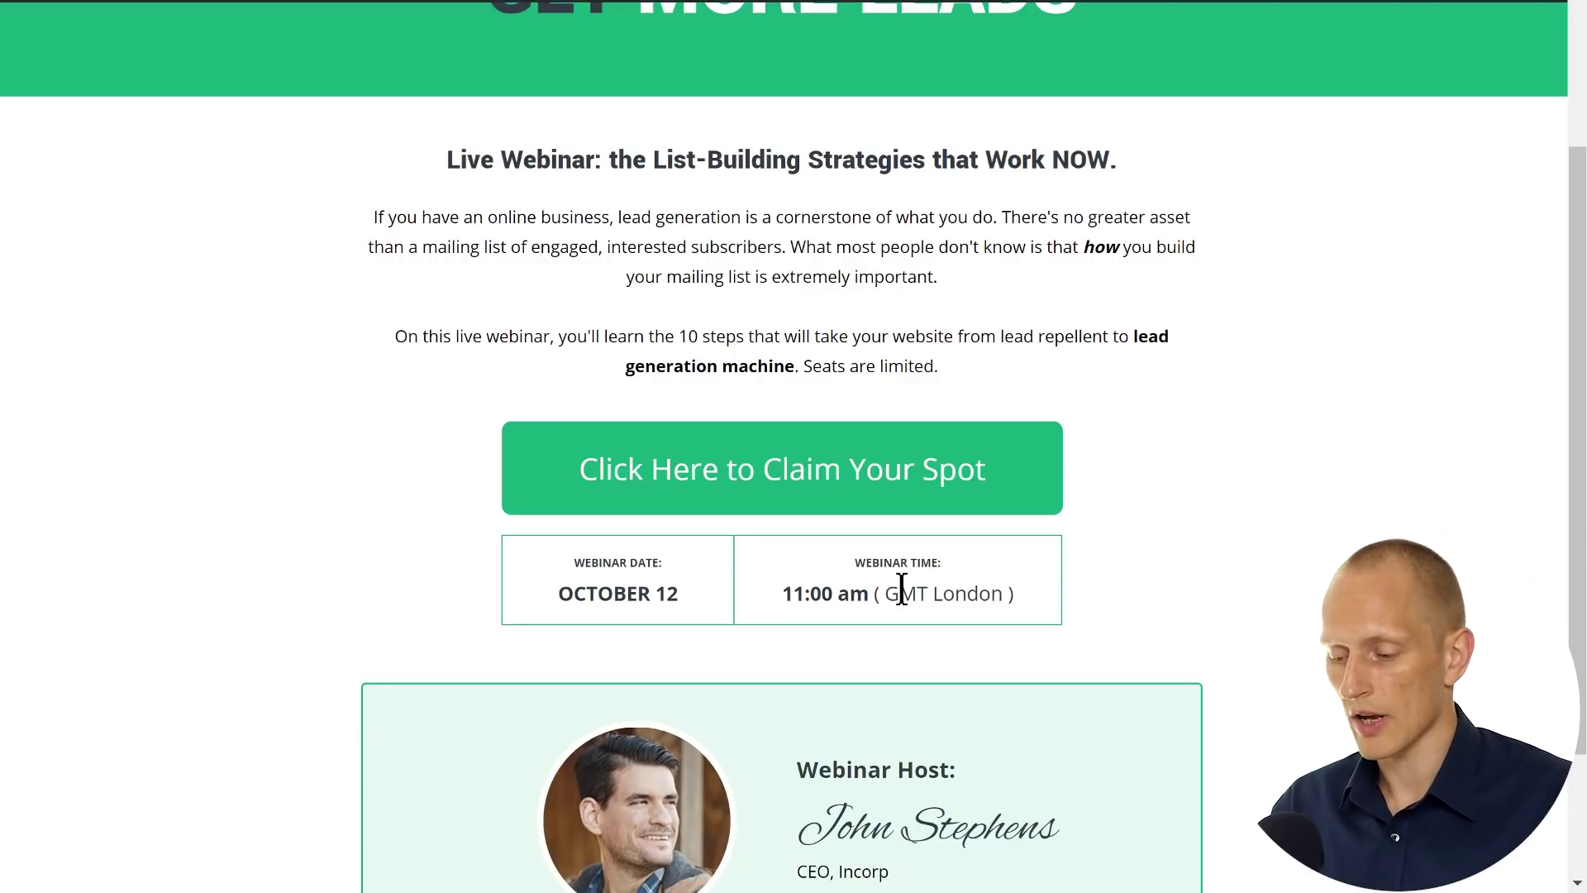
pyautogui.click(659, 457)
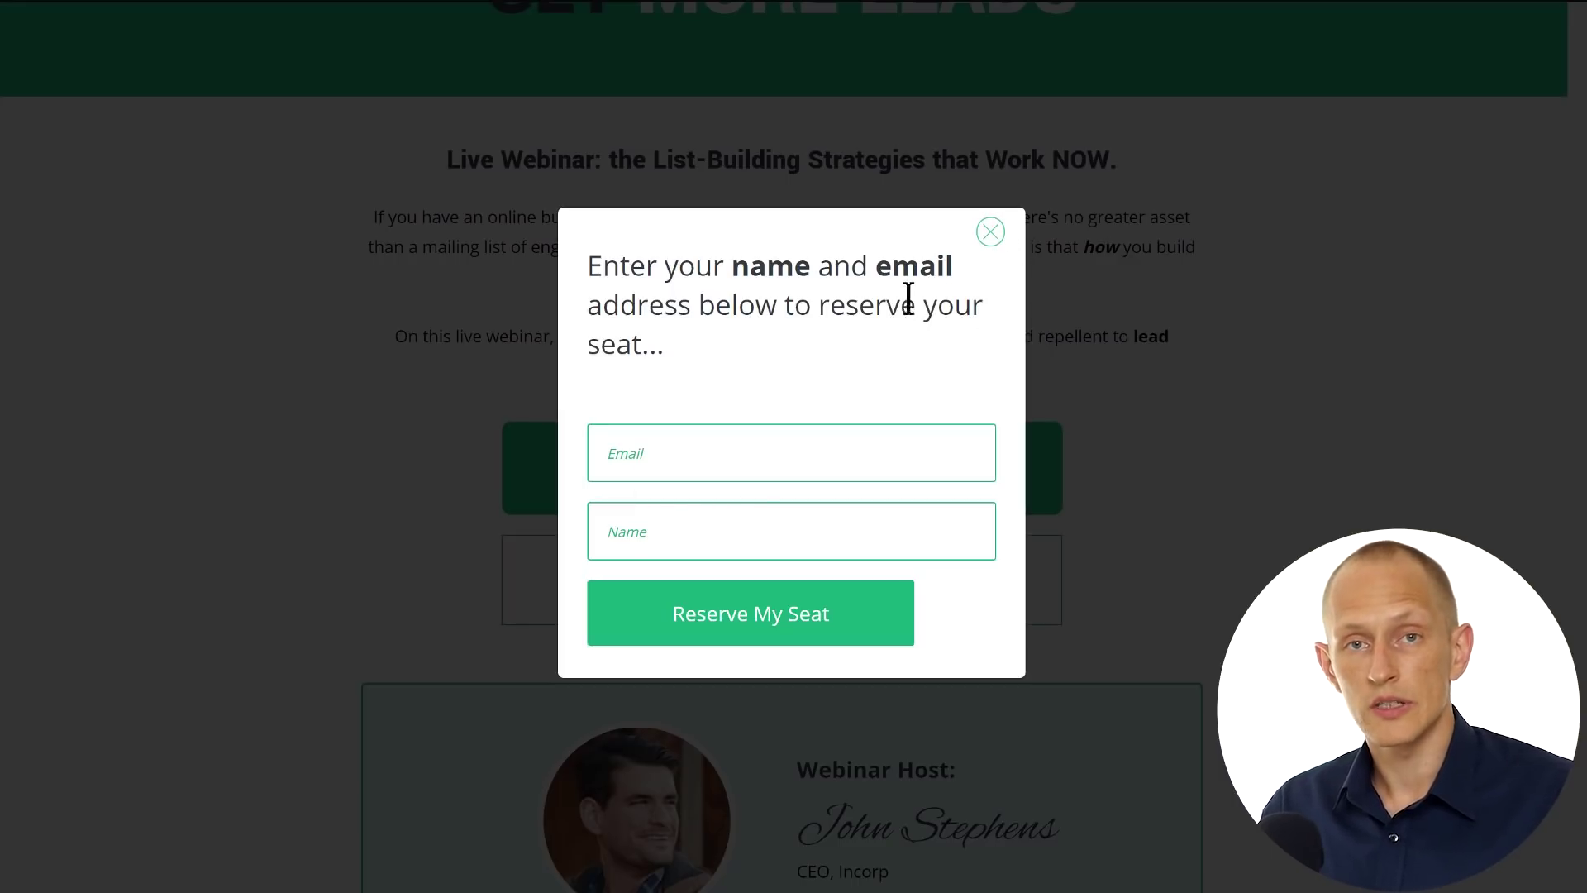
pyautogui.click(994, 234)
pyautogui.scroll(-3, 1232, 291)
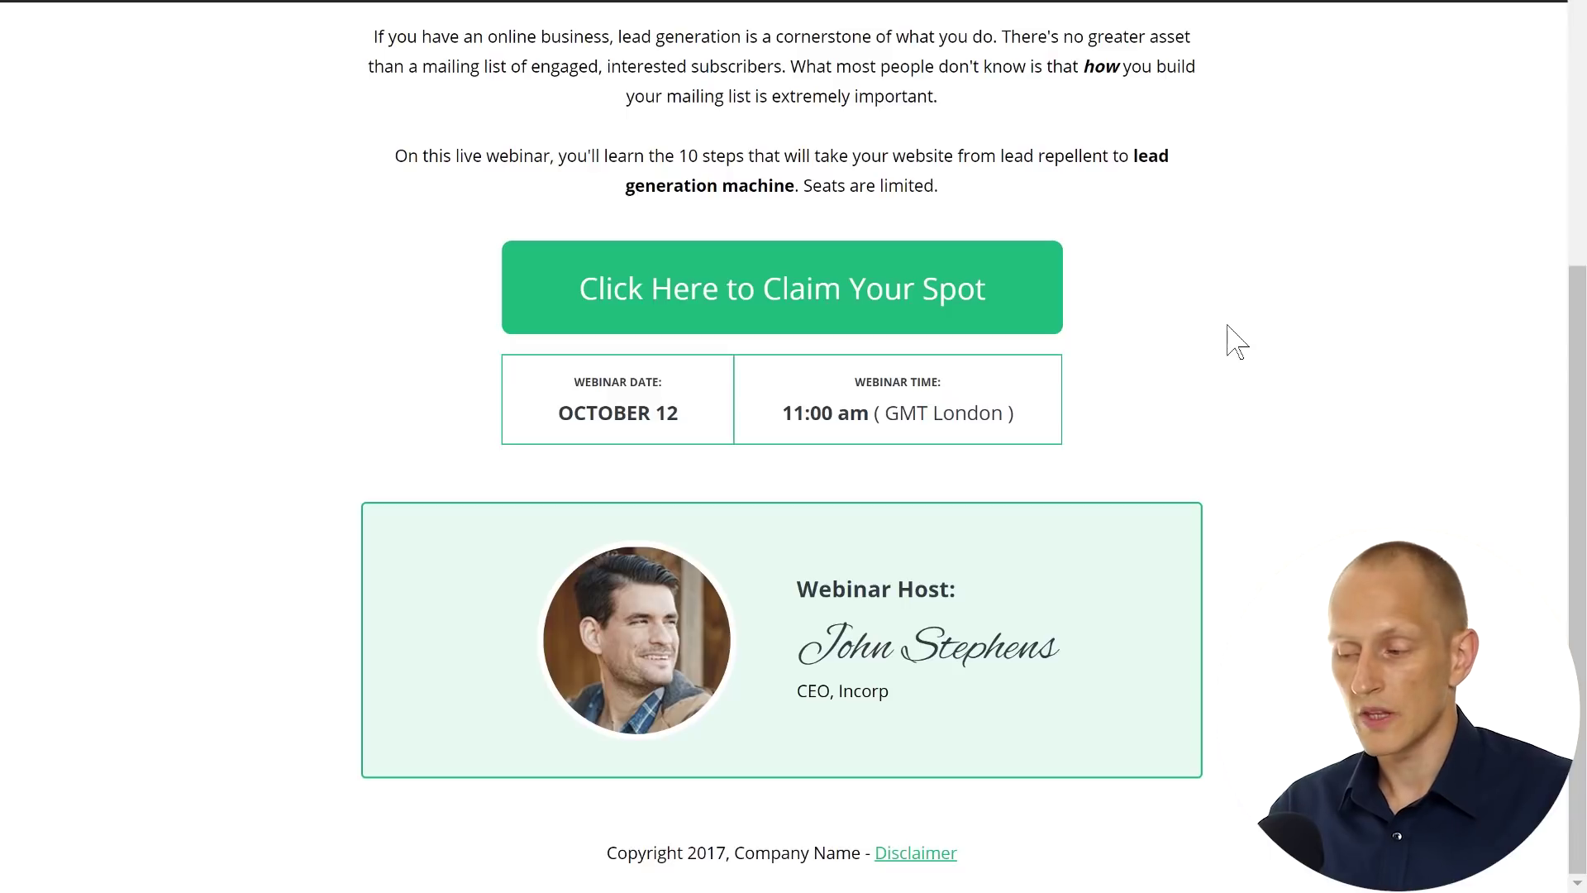
pyautogui.scroll(10, 1228, 336)
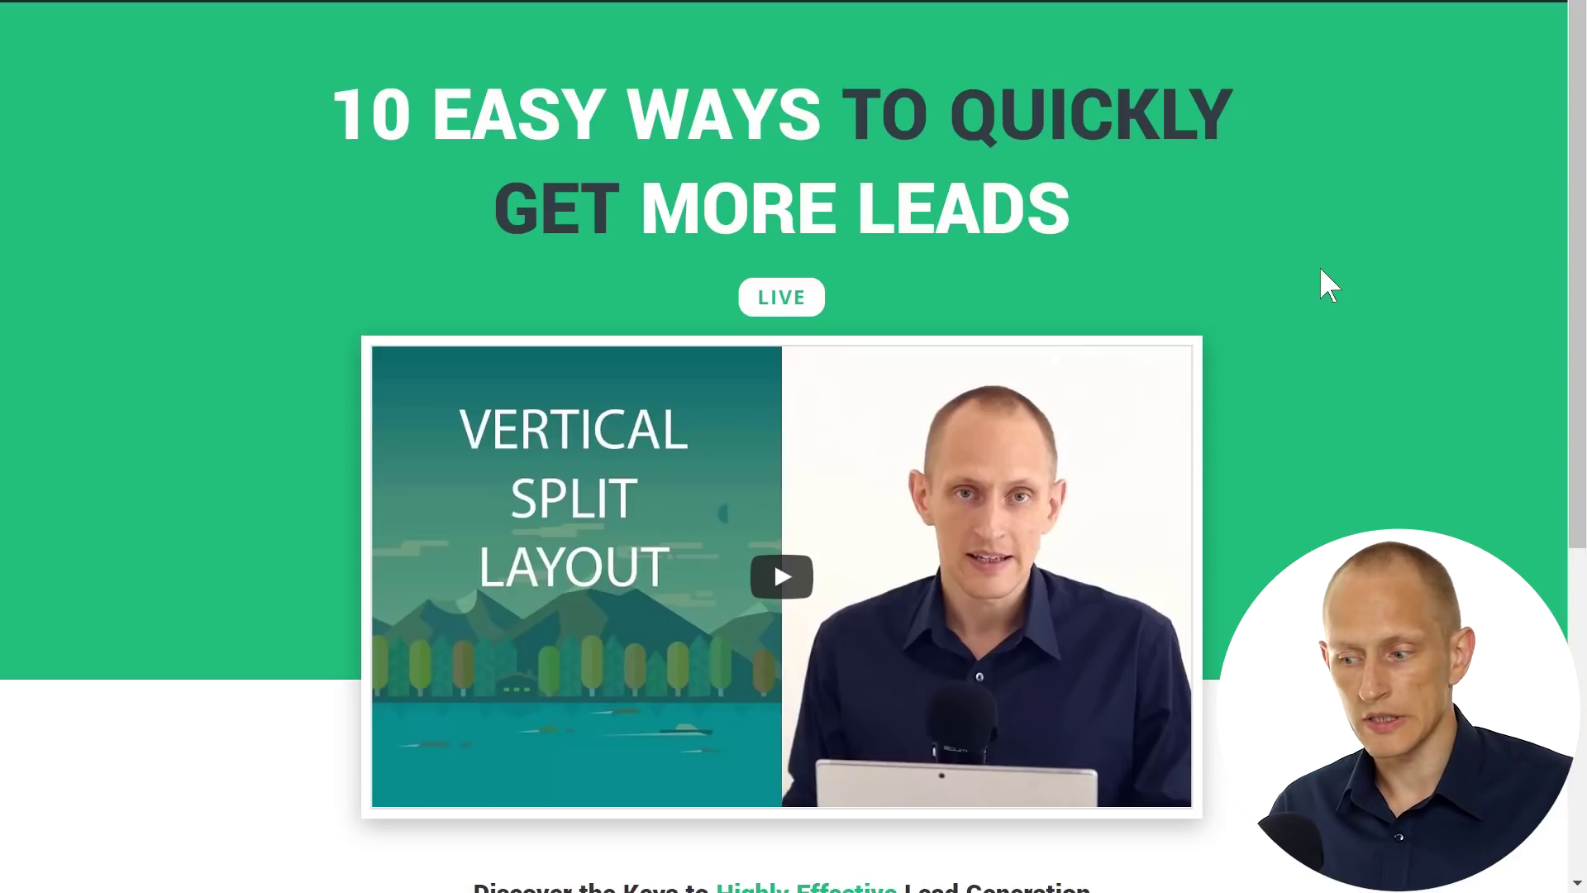
pyautogui.scroll(-3, 1339, 208)
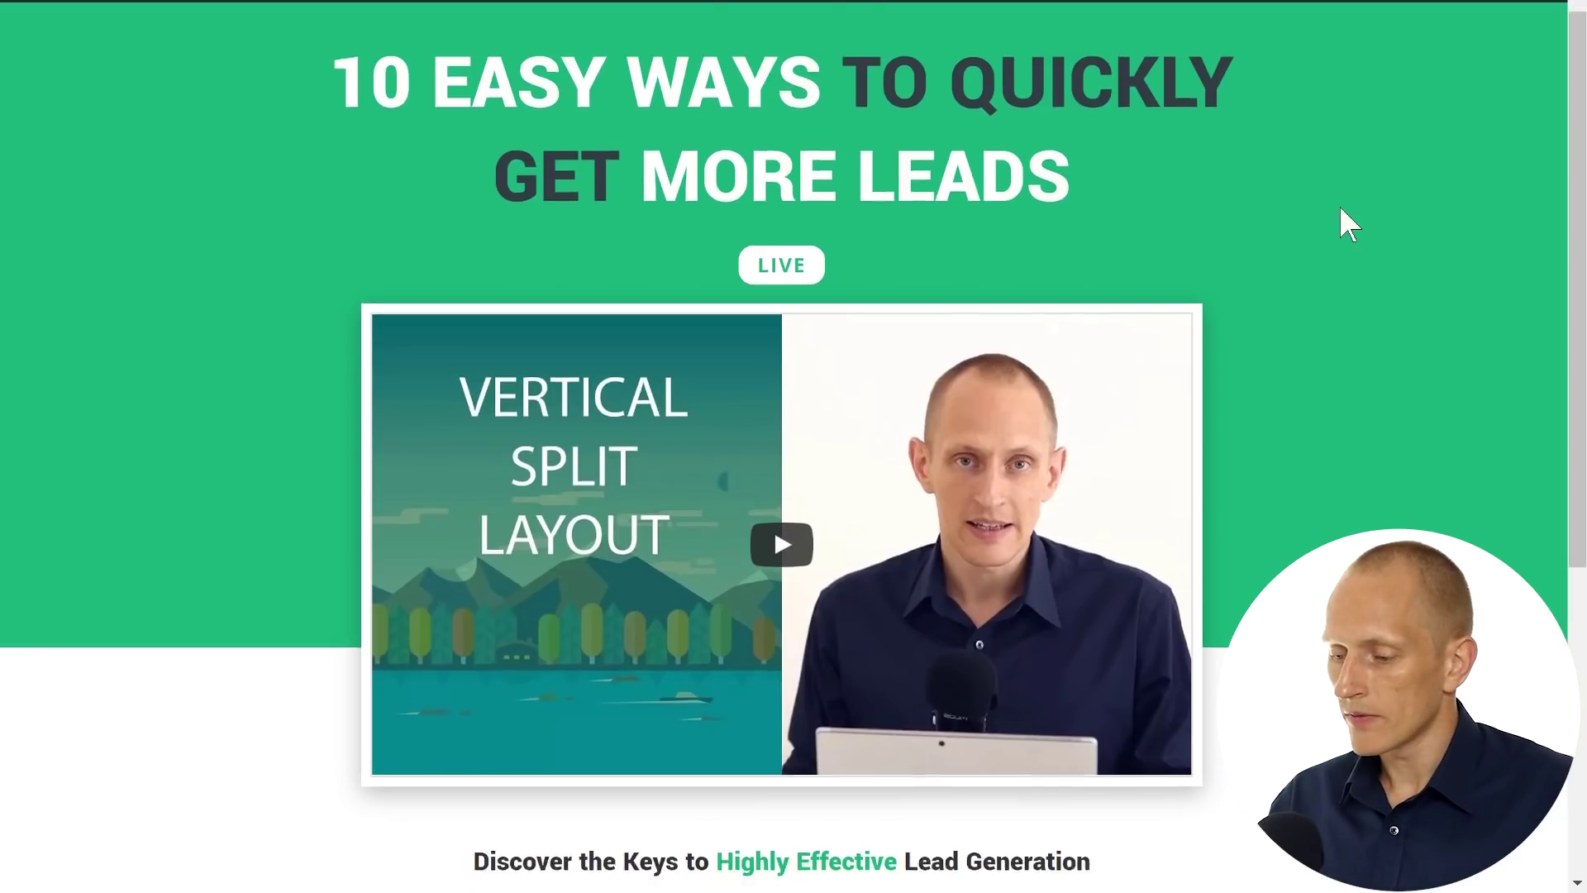
pyautogui.scroll(3, 1338, 208)
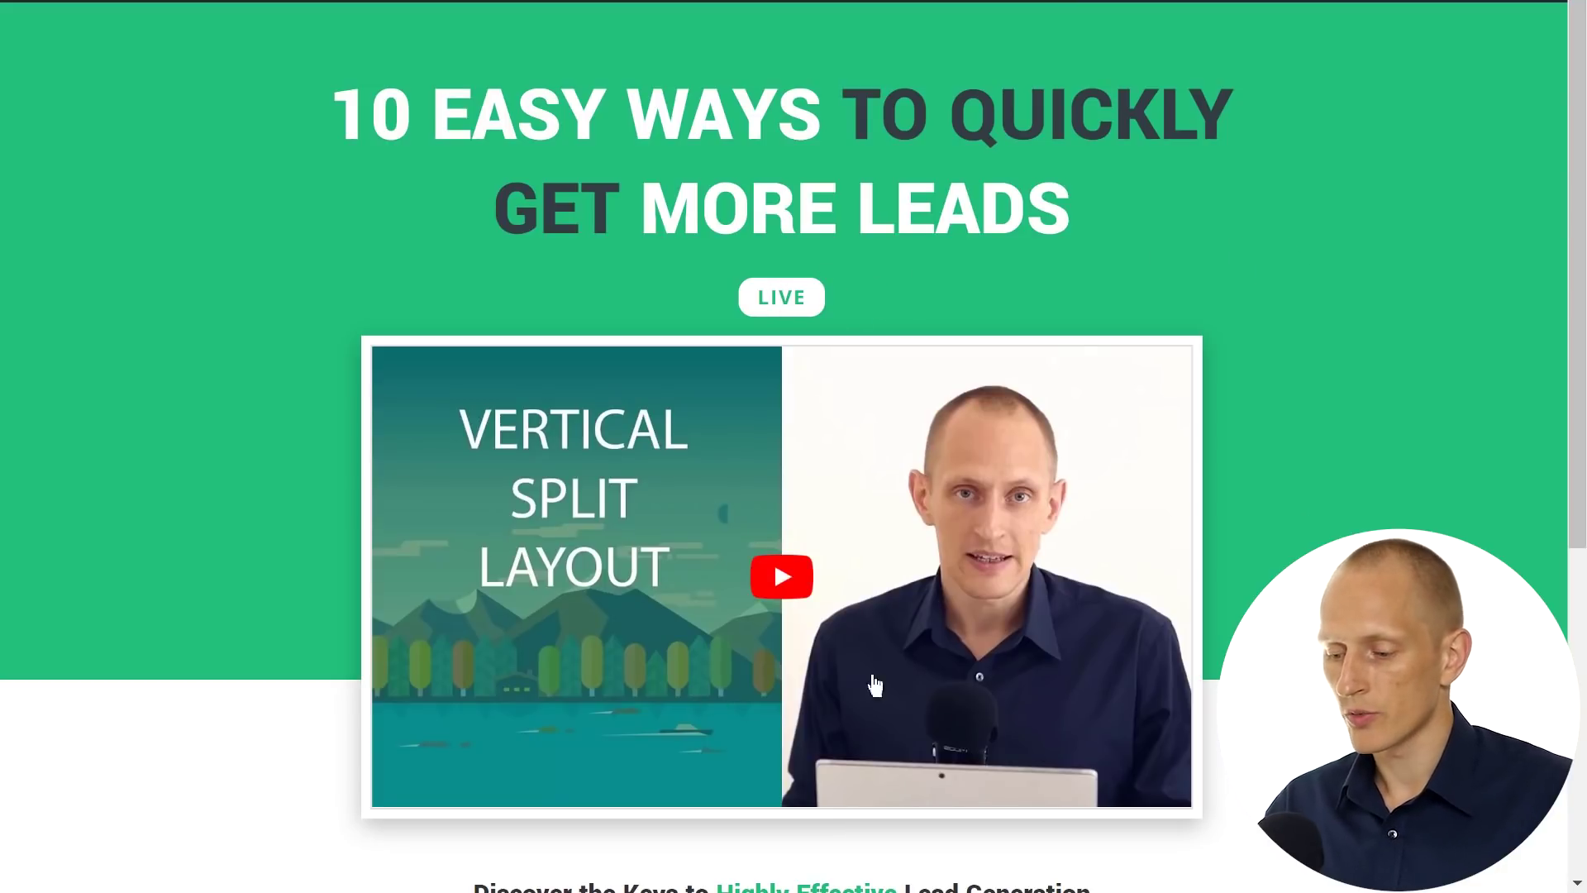
pyautogui.scroll(-6, 1463, 371)
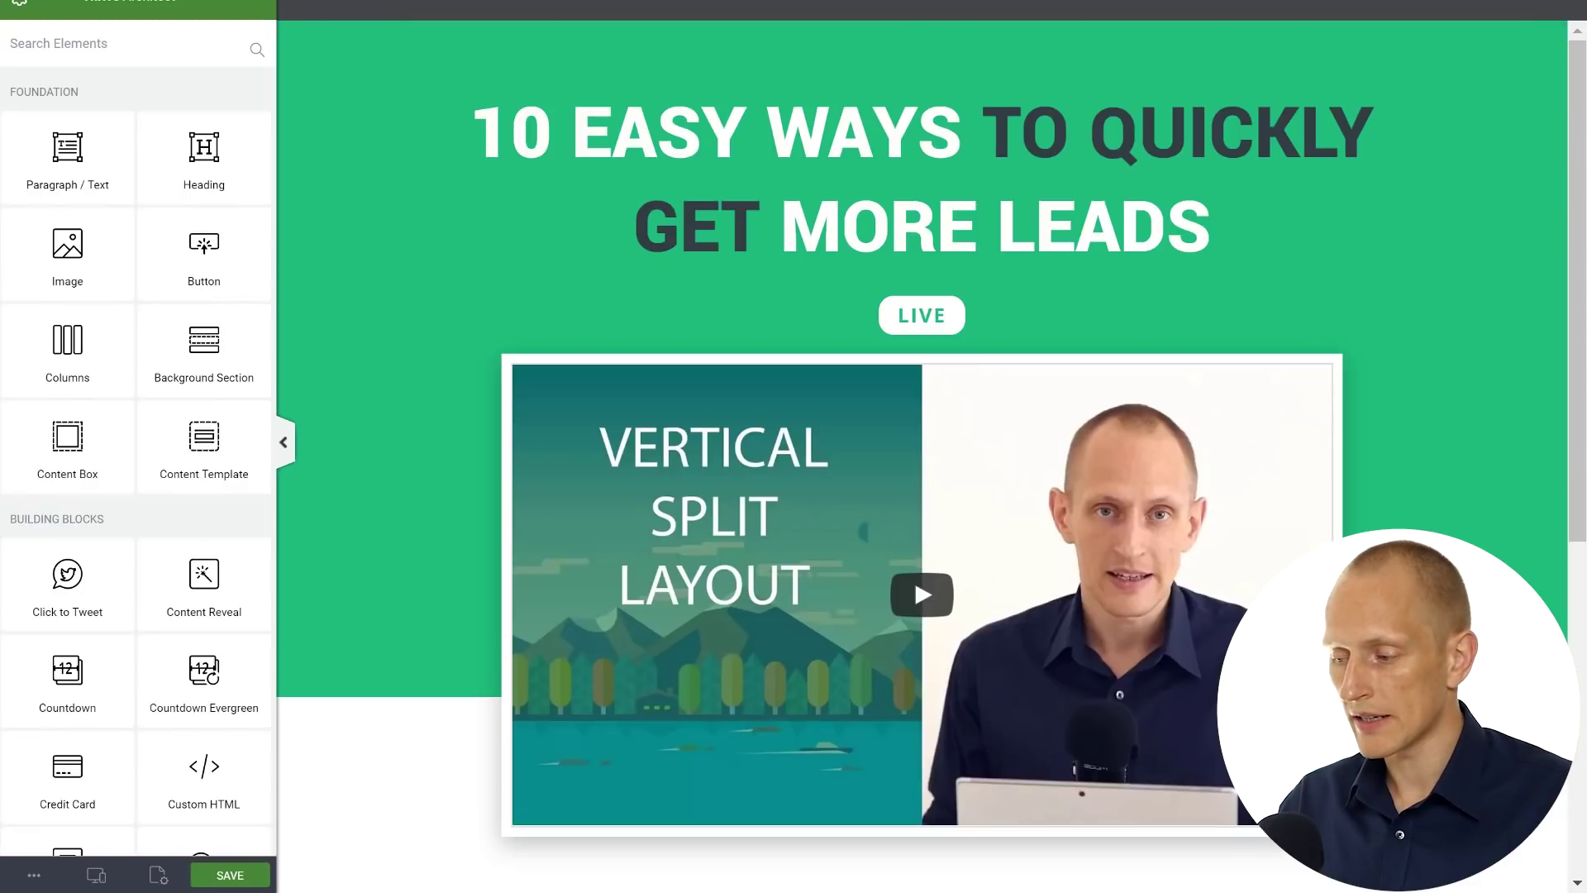
# In the editor, select the streaming page's video and highlight its URL text.
pyautogui.scroll(-7, 1574, 529)
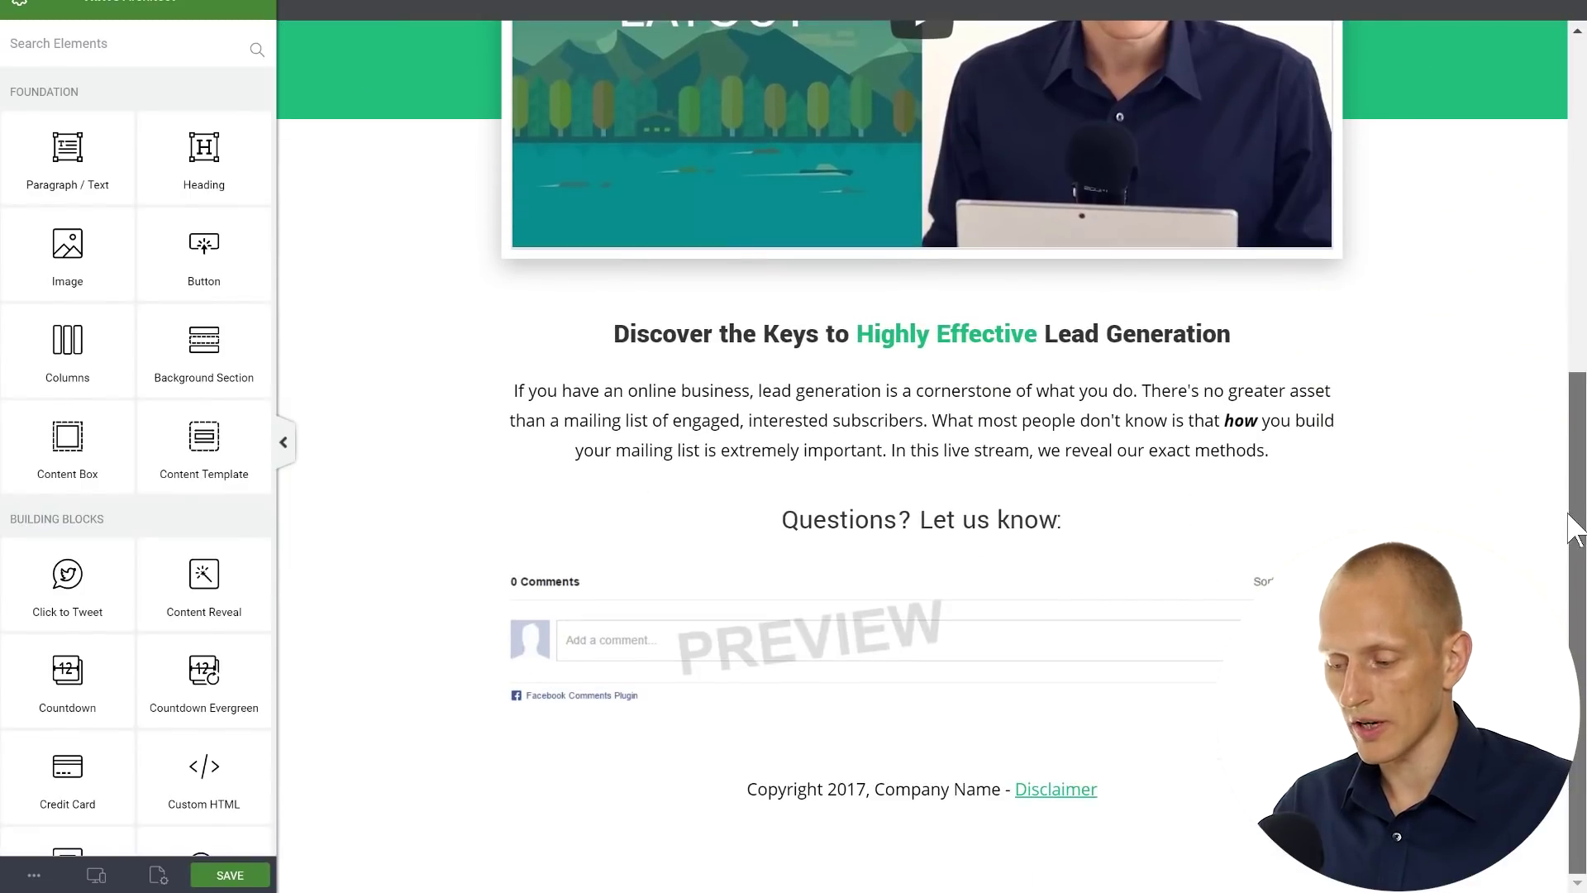
pyautogui.scroll(5, 1574, 479)
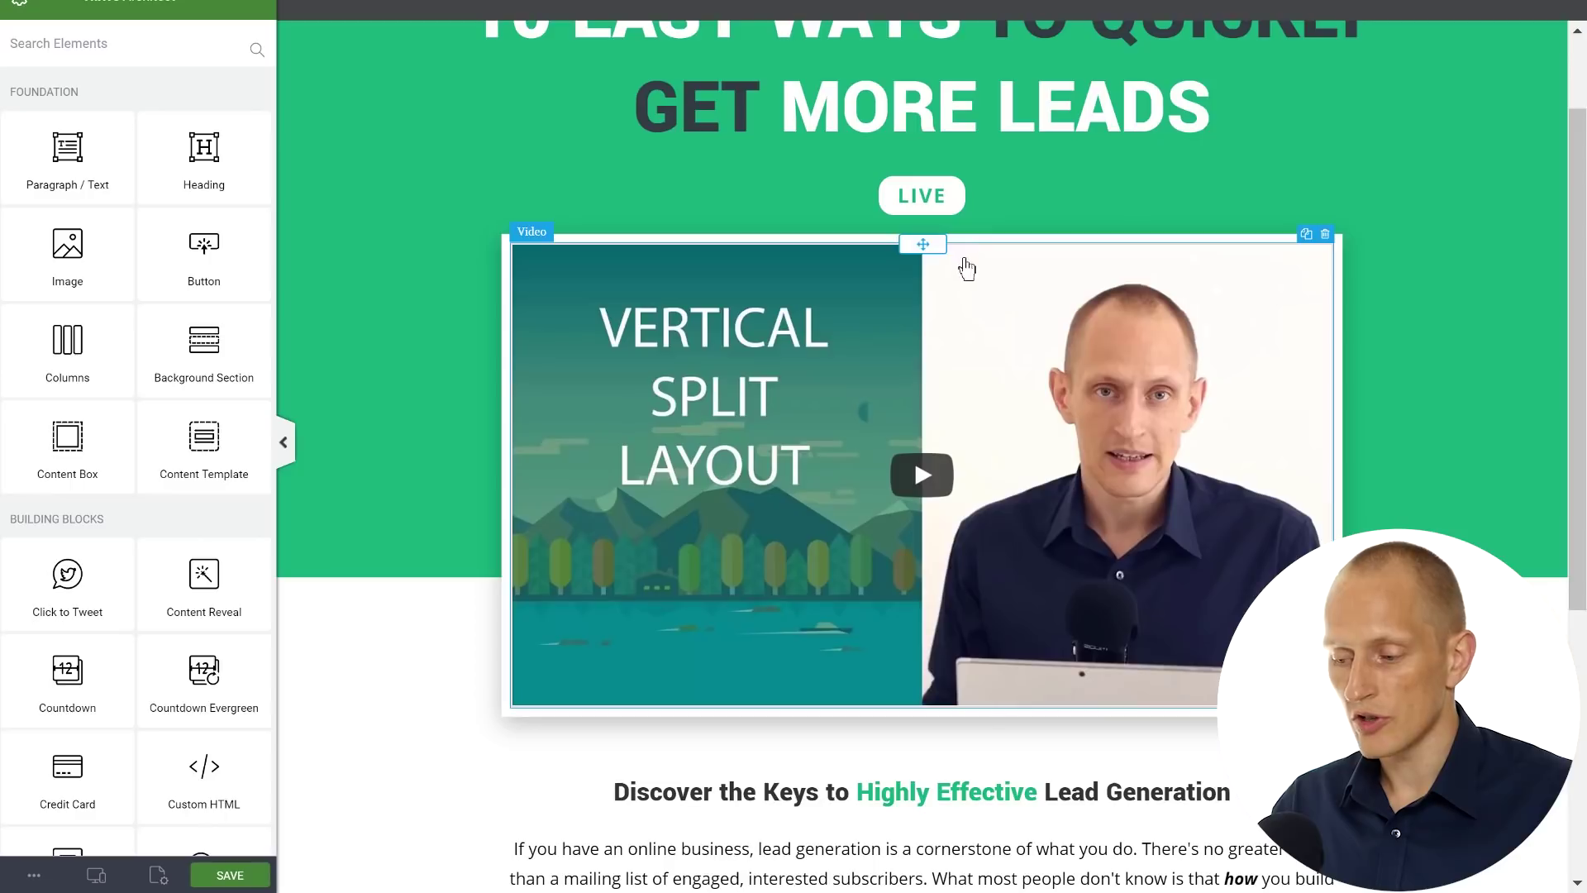
pyautogui.click(975, 271)
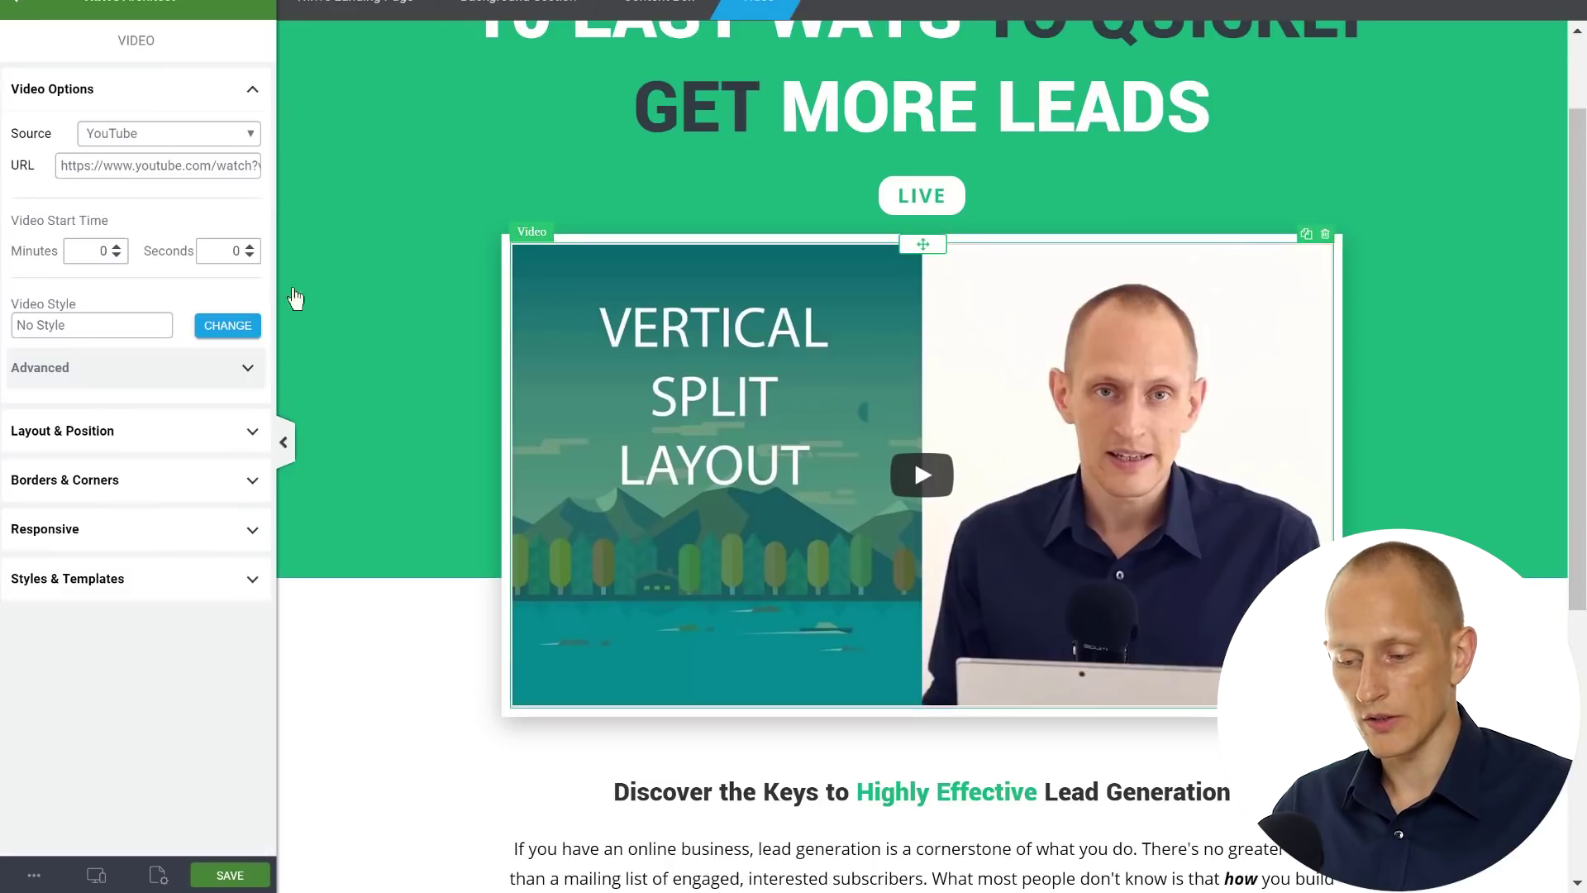
pyautogui.moveTo(79, 165); pyautogui.dragTo(238, 166)
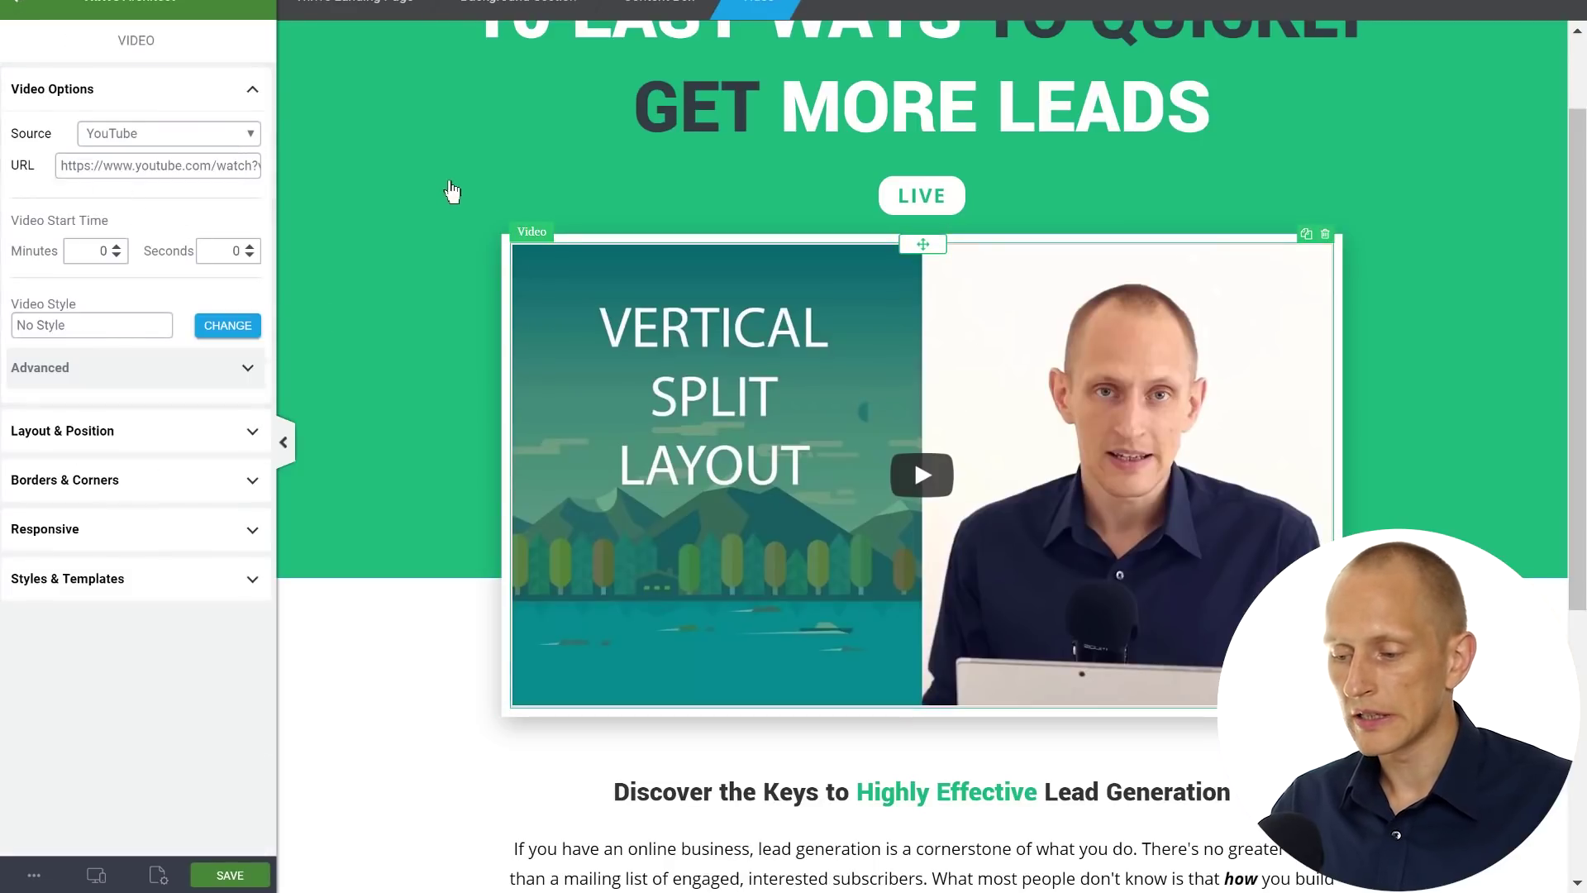
# Select the hero heading text, then the surrounding green Background Section to show its settings.
pyautogui.click(452, 191)
pyautogui.scroll(2, 736, 121)
pyautogui.click(613, 132)
pyautogui.moveTo(613, 132); pyautogui.dragTo(960, 132)
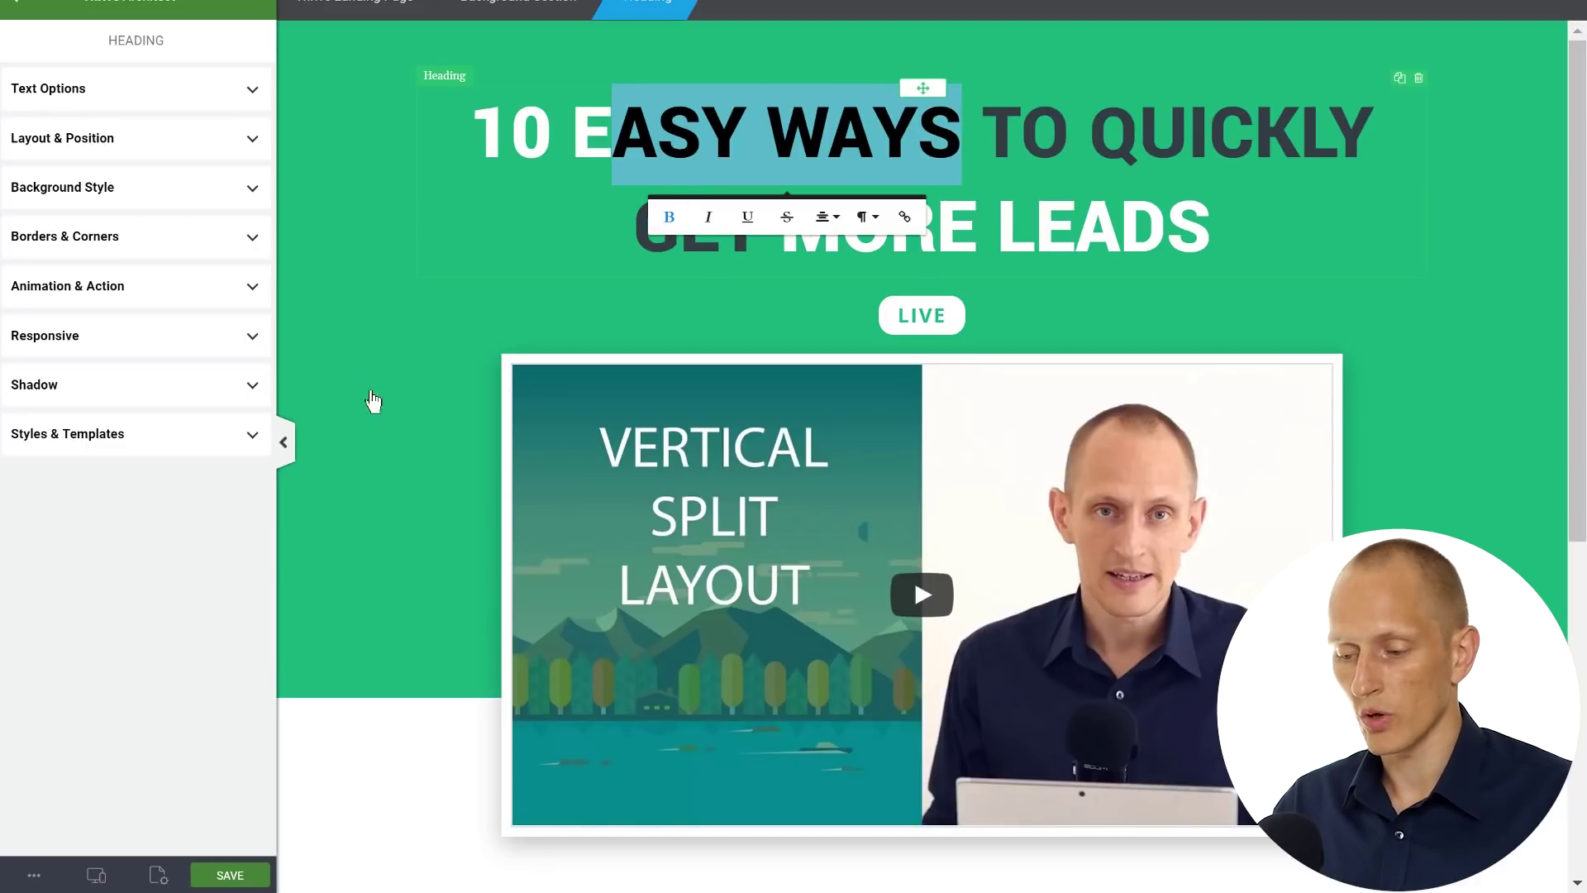
pyautogui.scroll(-3, 481, 401)
pyautogui.scroll(3, 413, 579)
pyautogui.click(421, 556)
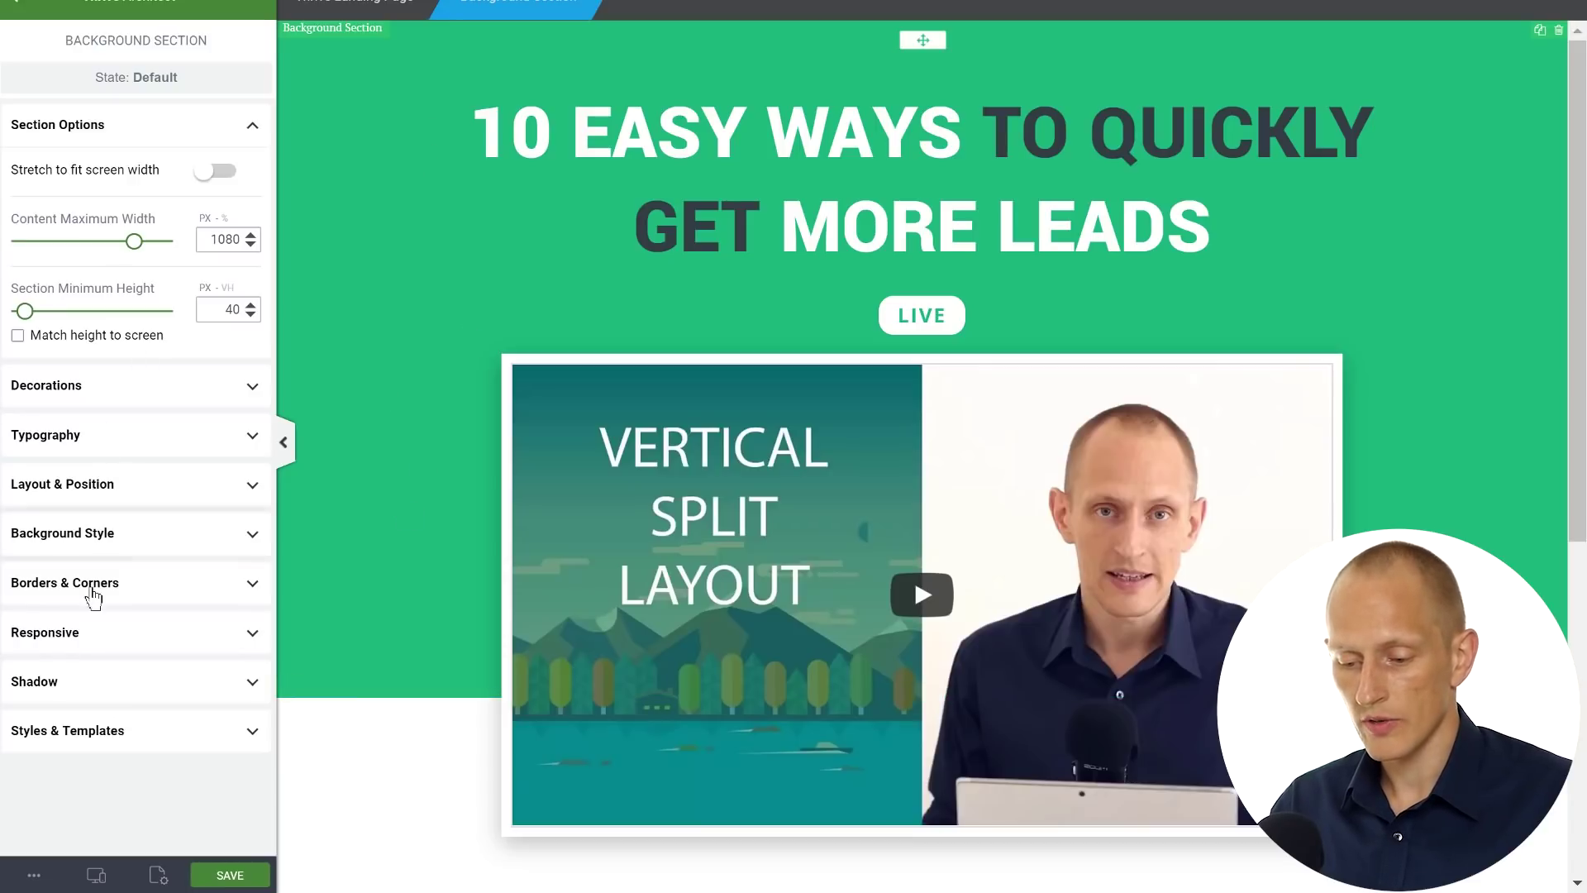
# Change the hero Background Section colour from green to blue #2d5b94 and apply it.
pyautogui.click(92, 538)
pyautogui.click(84, 568)
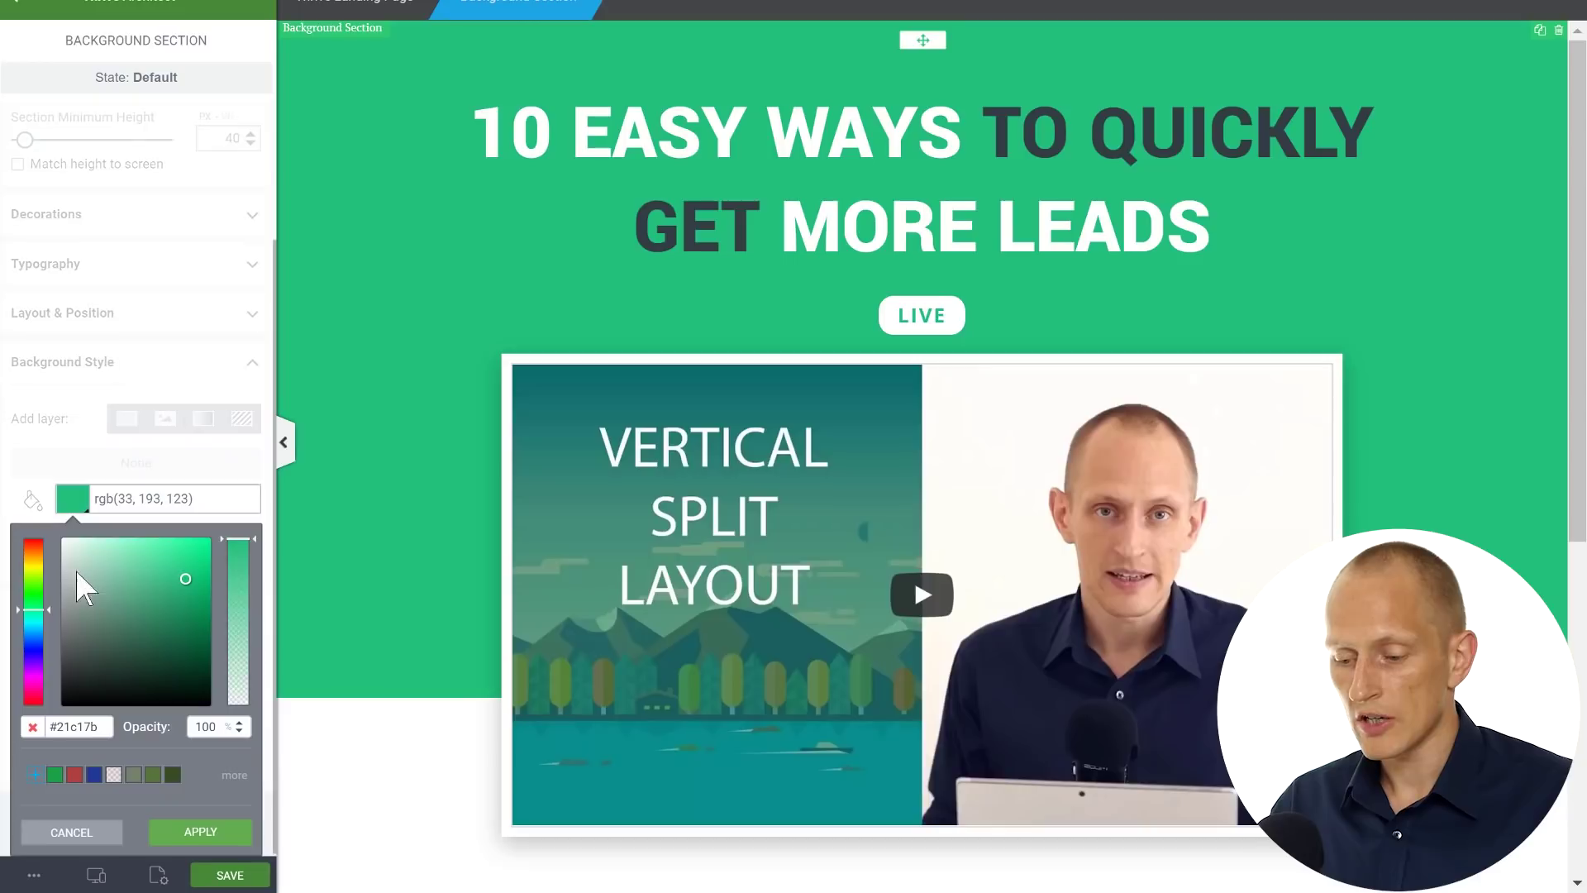
pyautogui.click(165, 608)
pyautogui.moveTo(36, 623); pyautogui.dragTo(36, 637)
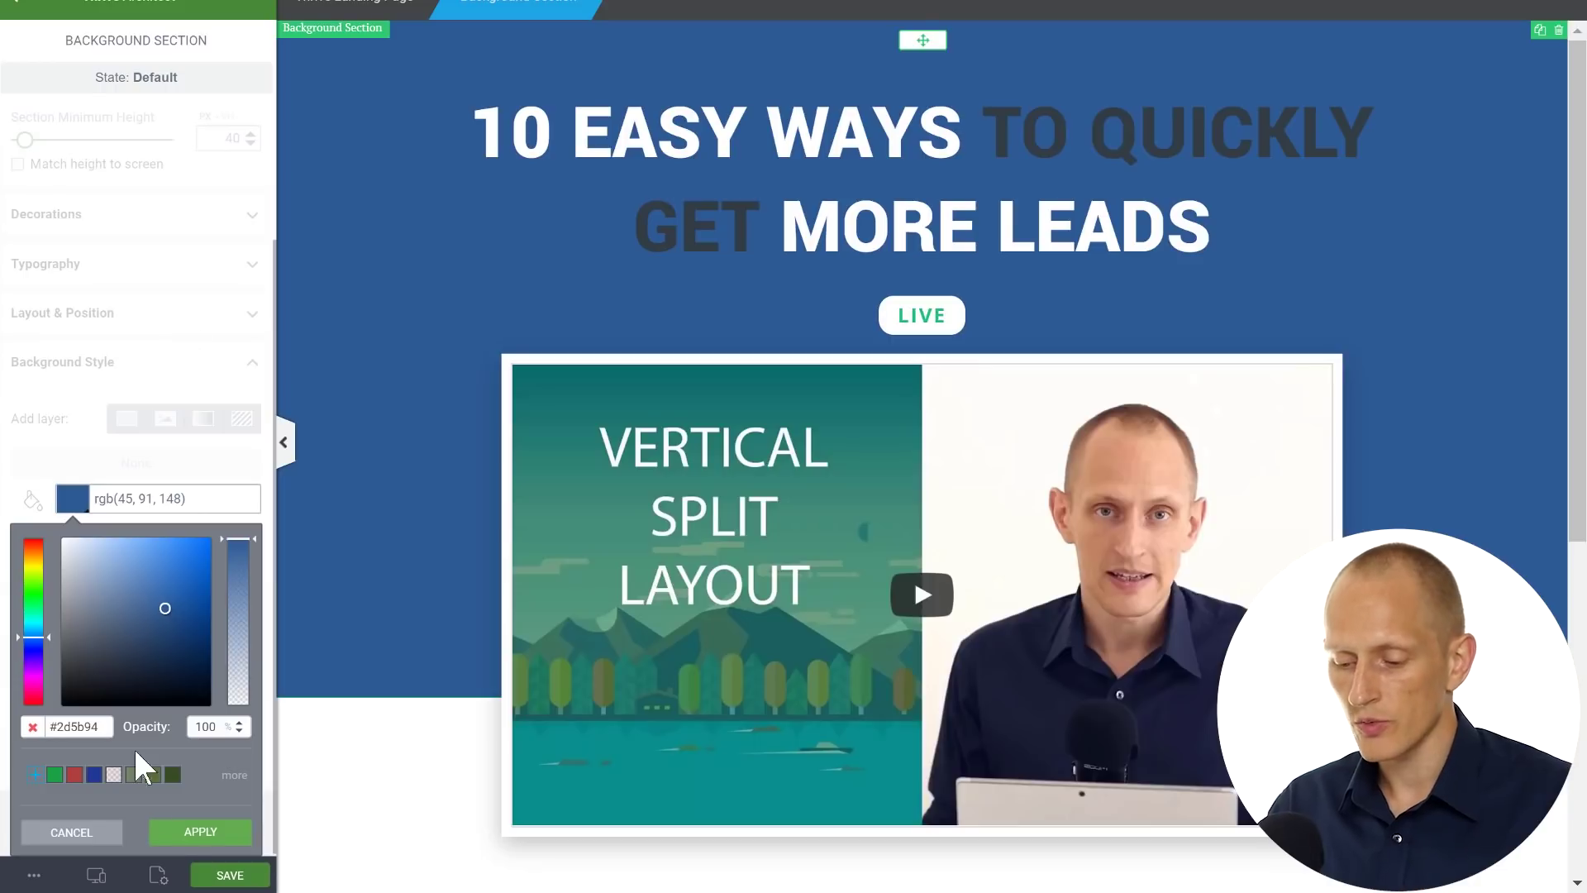
pyautogui.click(178, 833)
pyautogui.press('Escape')
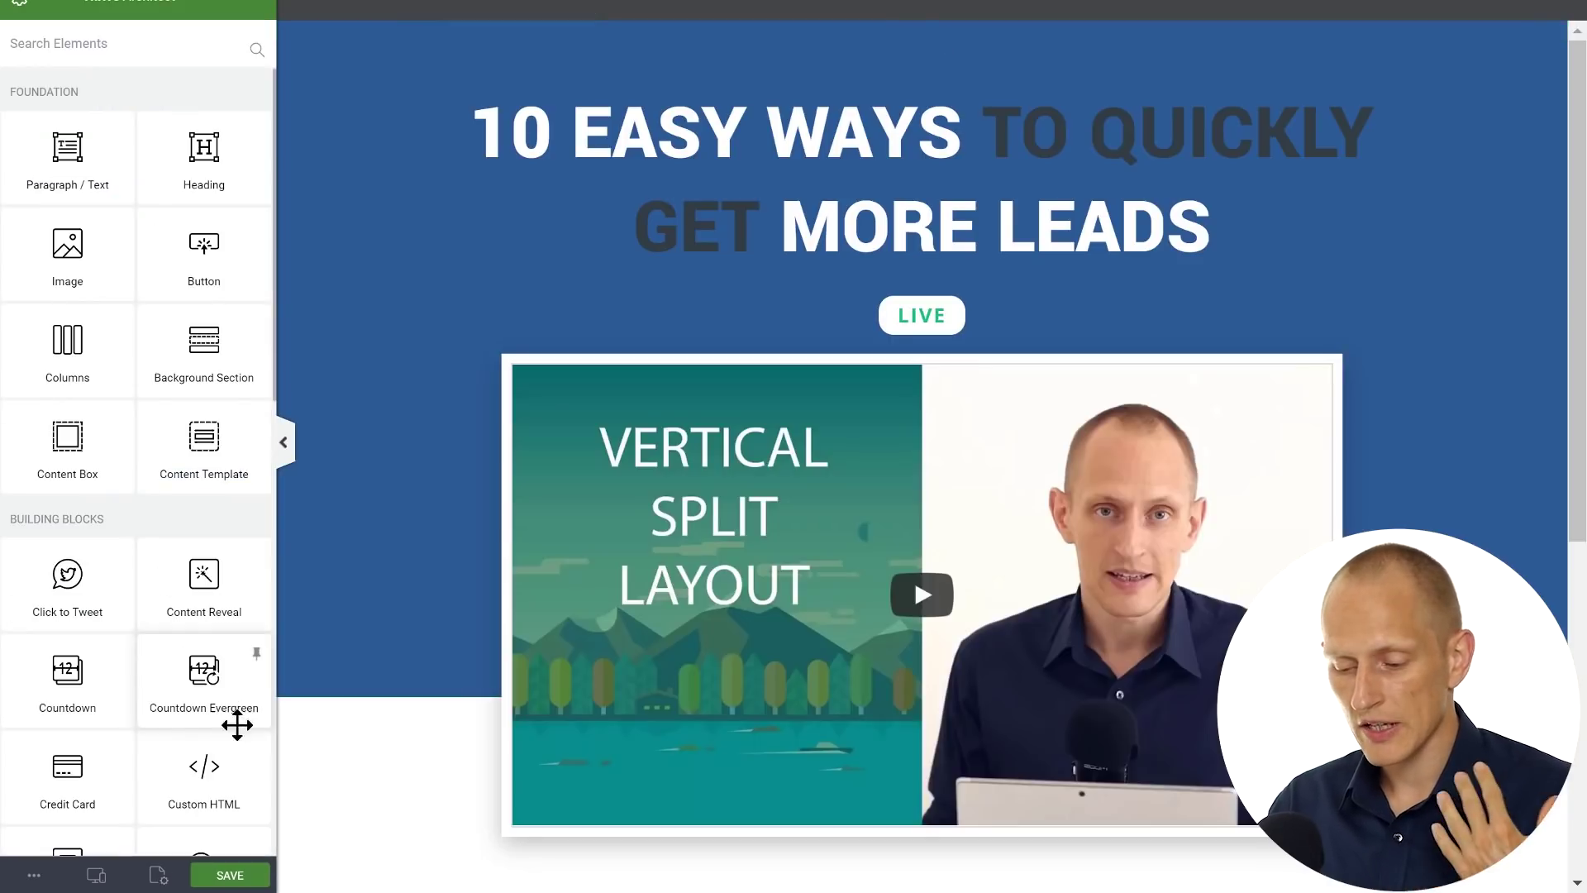
# Replace the page with the Atomic set's 'Shane's Copy Only Landing Page' template.
pyautogui.click(158, 876)
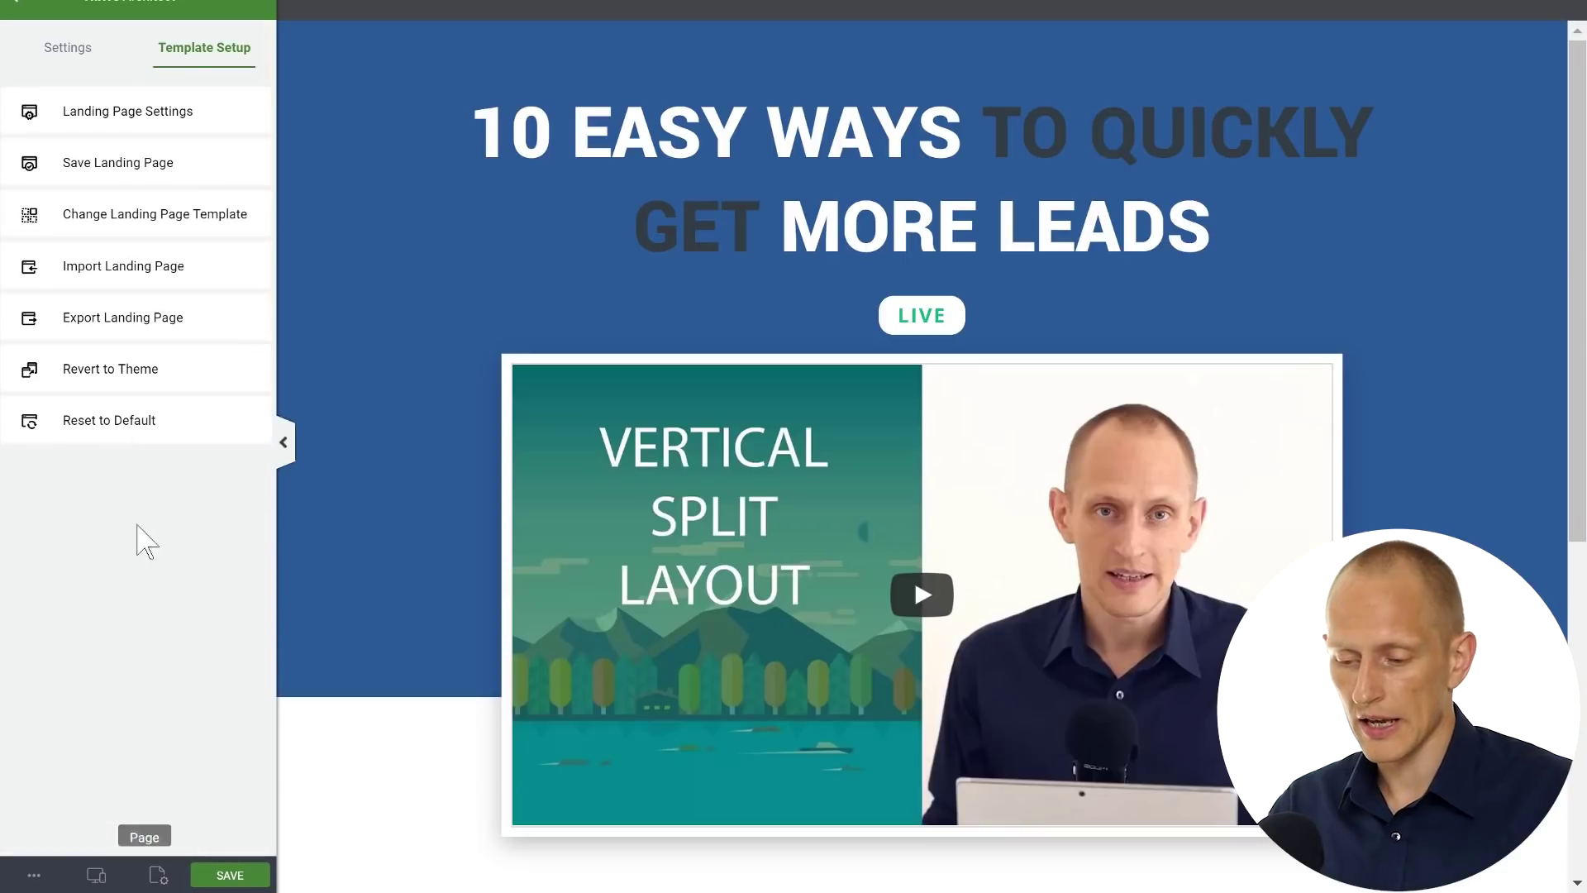
pyautogui.click(105, 231)
pyautogui.scroll(-6, 983, 384)
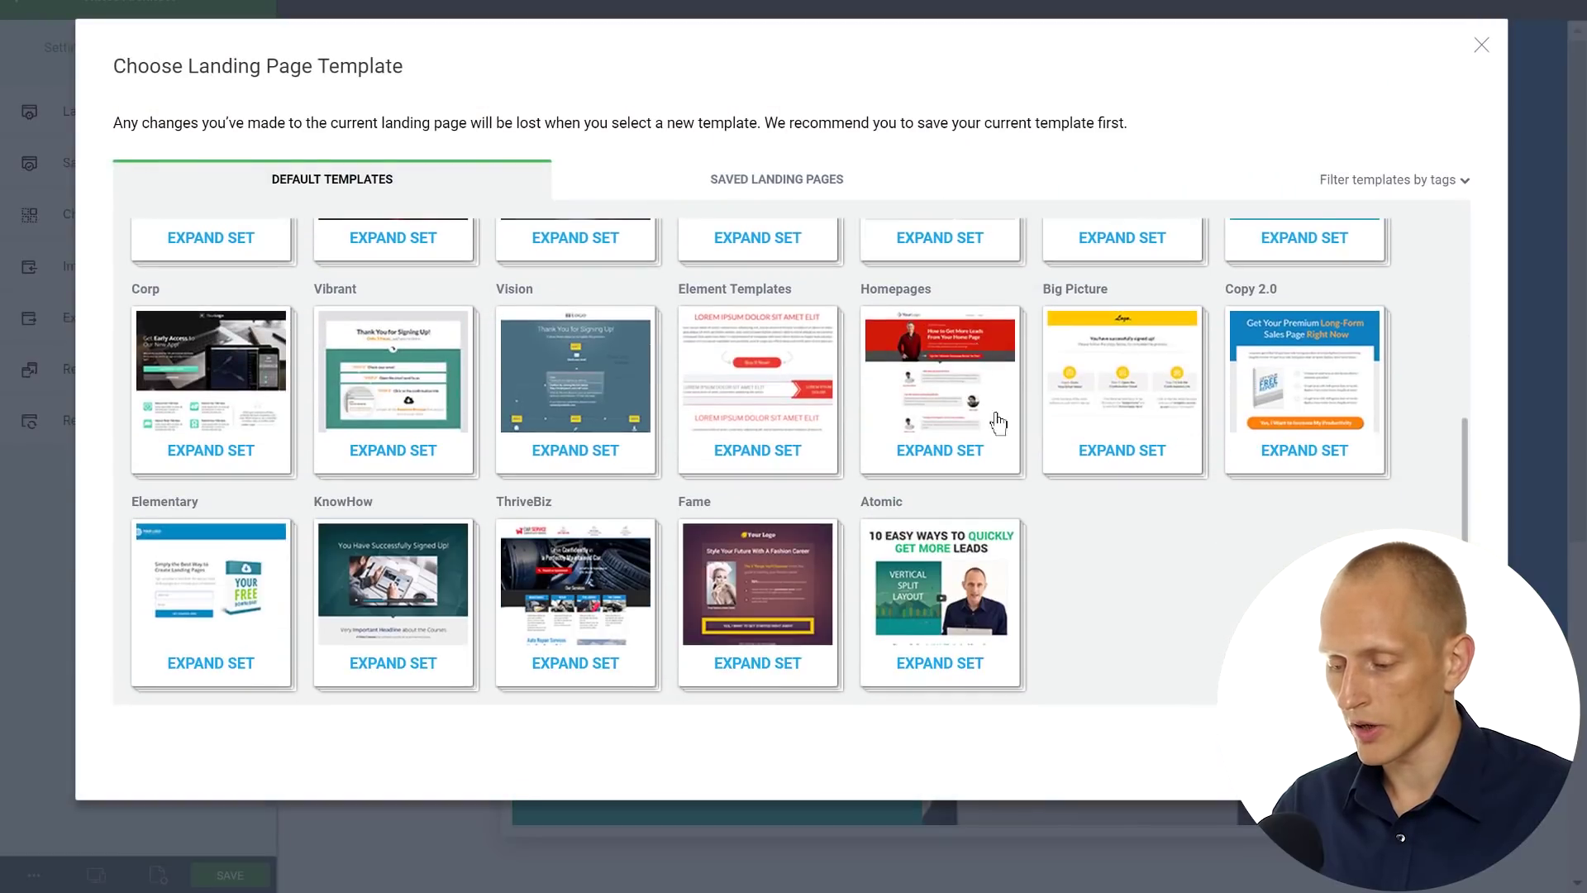
pyautogui.click(949, 665)
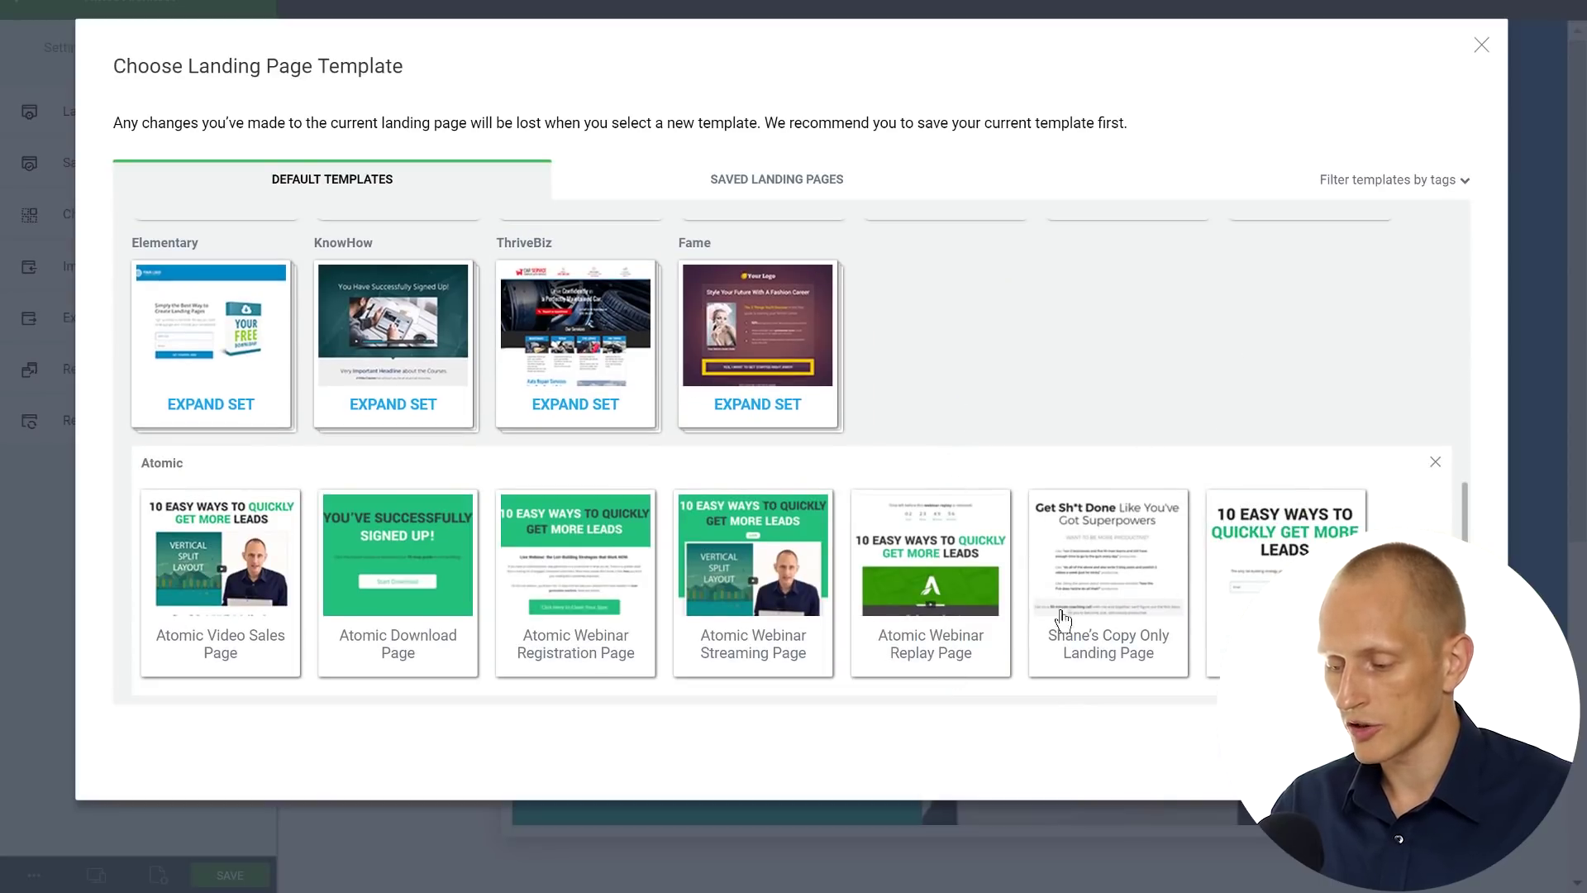
pyautogui.click(1121, 568)
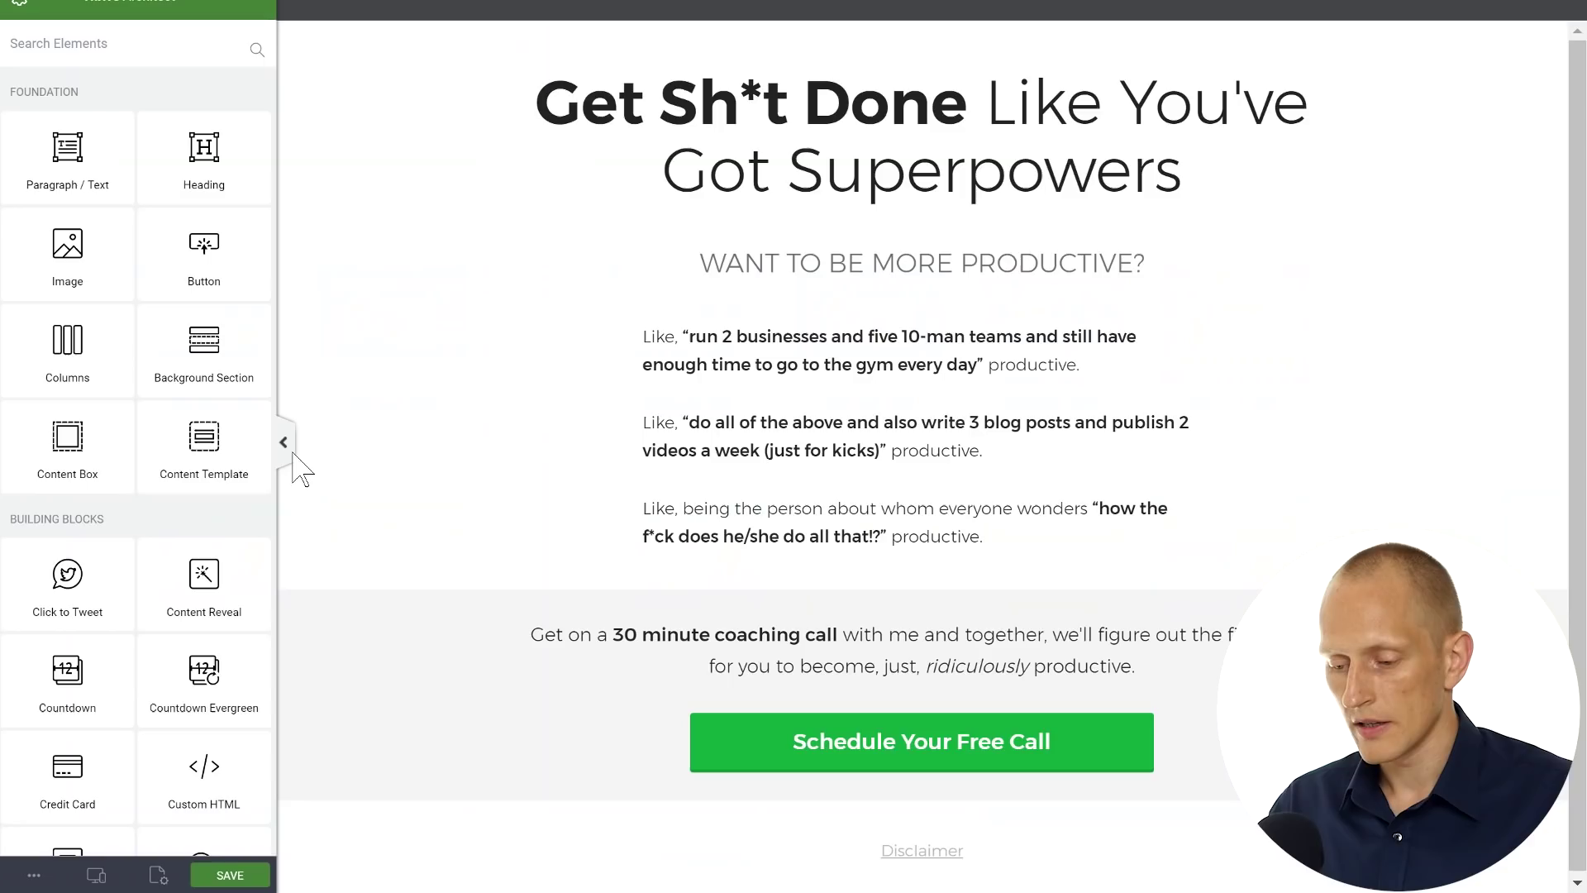
# Hide the left sidebar so the 'Get Sh*t Done Like You've Got Superpowers' page fills the canvas.
pyautogui.click(285, 443)
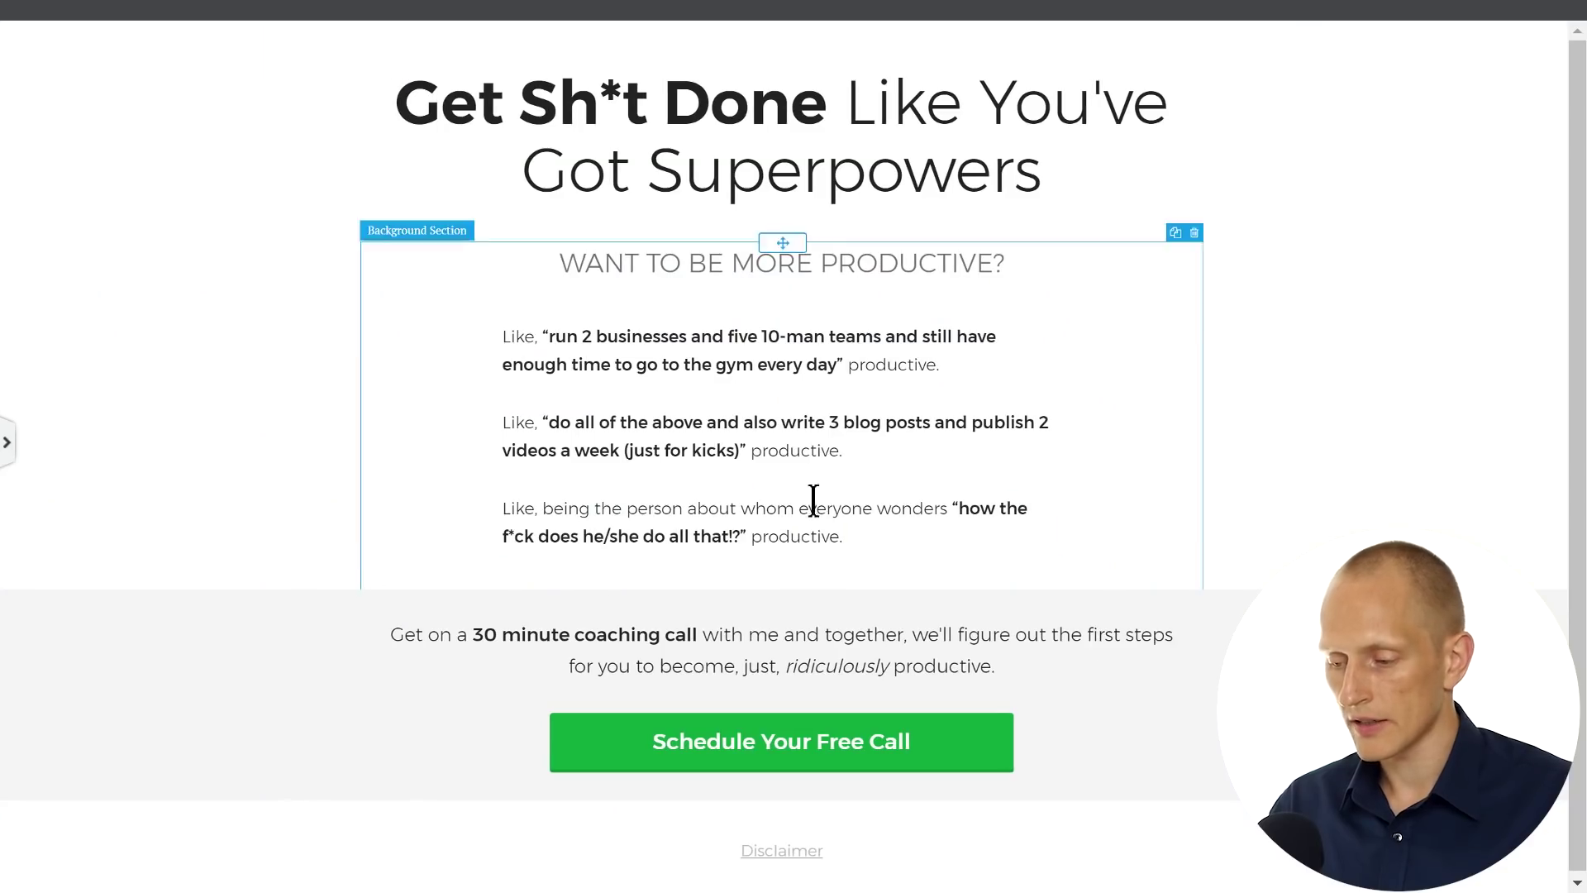